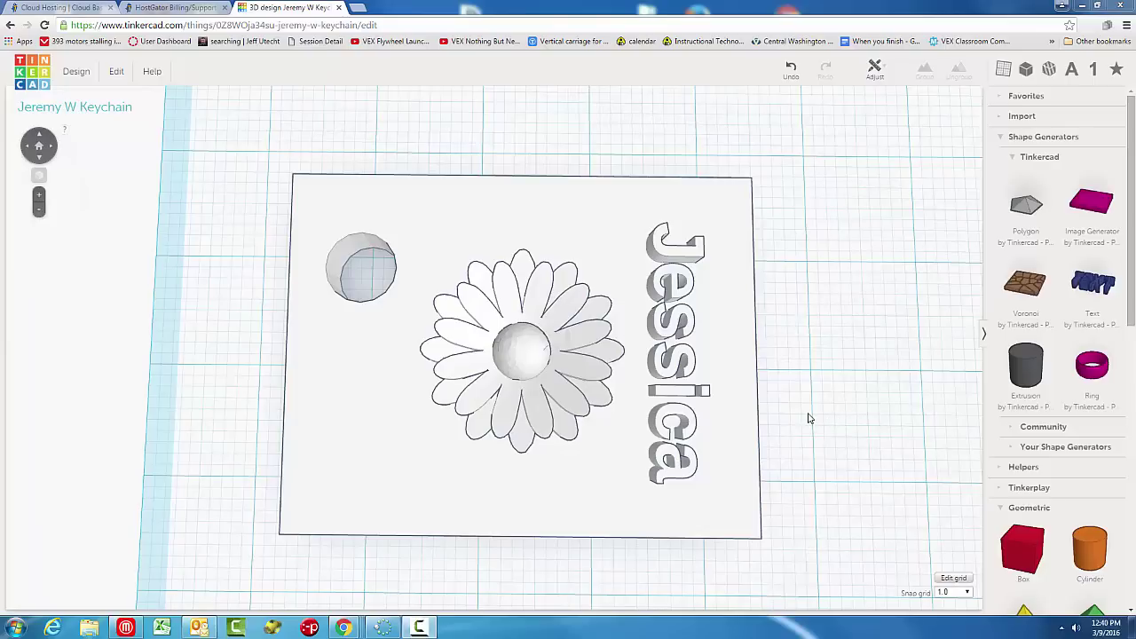
Examine the keychain variants on the workplane, comparing the plain rectangular, bevelled-corner and rounded-corner bases from above and the side.
{"action": "middle_click_drag", "start_coordinate": [862, 396], "coordinate": [799, 388]}
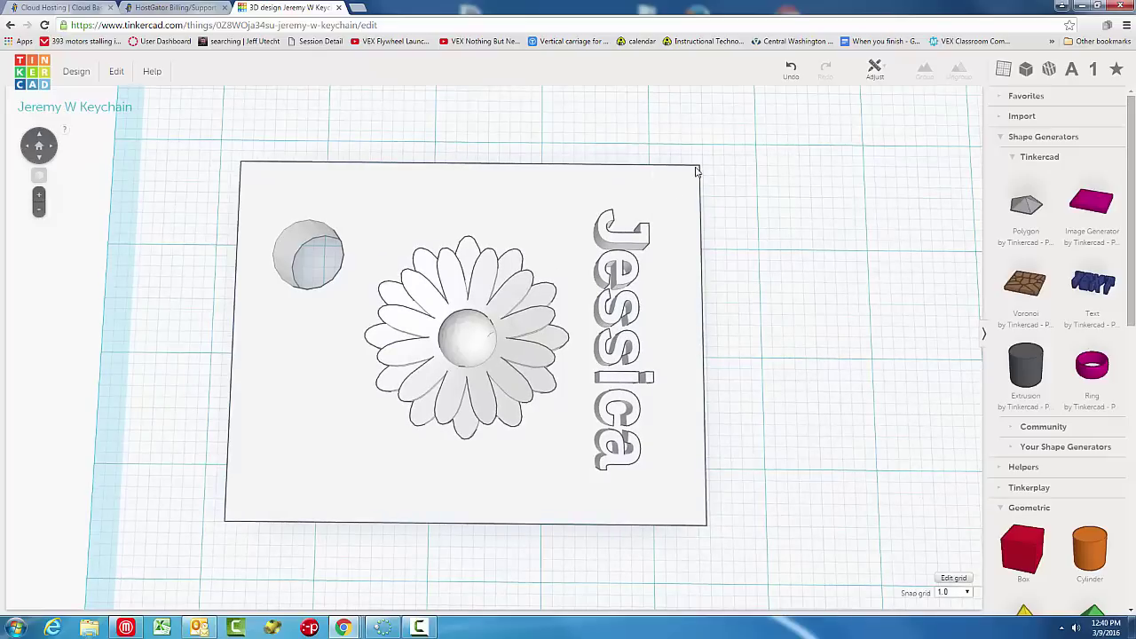
{"action": "right_click_drag", "start_coordinate": [762, 387], "coordinate": [755, 282]}
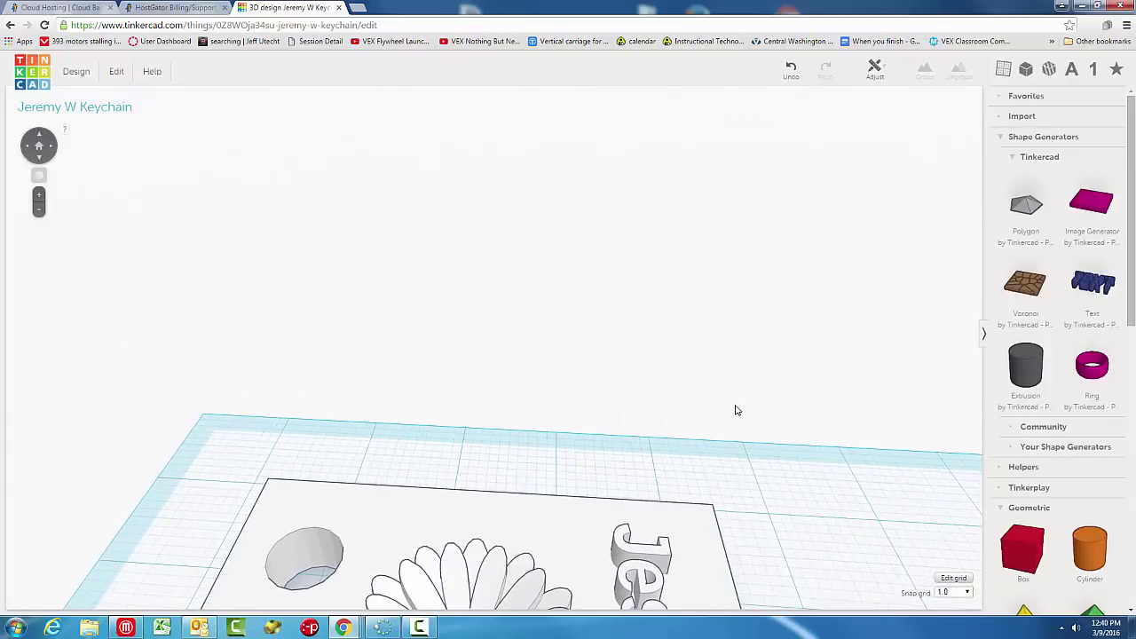
{"action": "right_click_drag", "start_coordinate": [735, 408], "coordinate": [722, 205]}
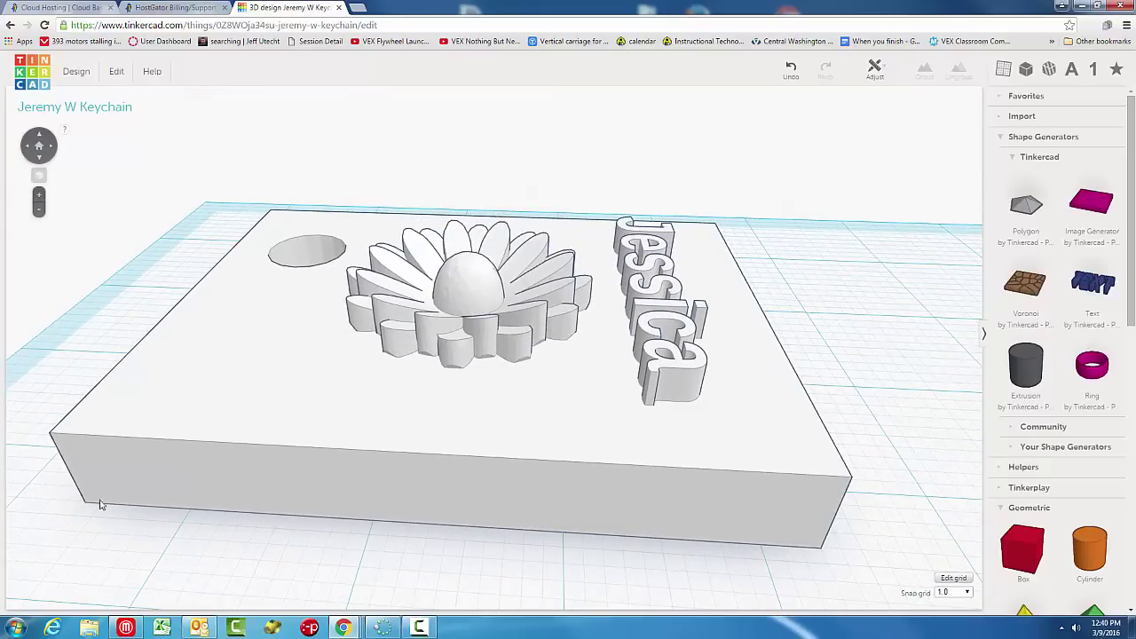
{"action": "right_click_drag", "start_coordinate": [729, 468], "coordinate": [736, 632]}
{"action": "left_click", "coordinate": [718, 424]}
{"action": "scroll", "coordinate": [718, 390], "scroll_direction": "down", "scroll_amount": 3}
{"action": "middle_click_drag", "start_coordinate": [672, 470], "coordinate": [238, 449]}
{"action": "middle_click_drag", "start_coordinate": [735, 363], "coordinate": [470, 383]}
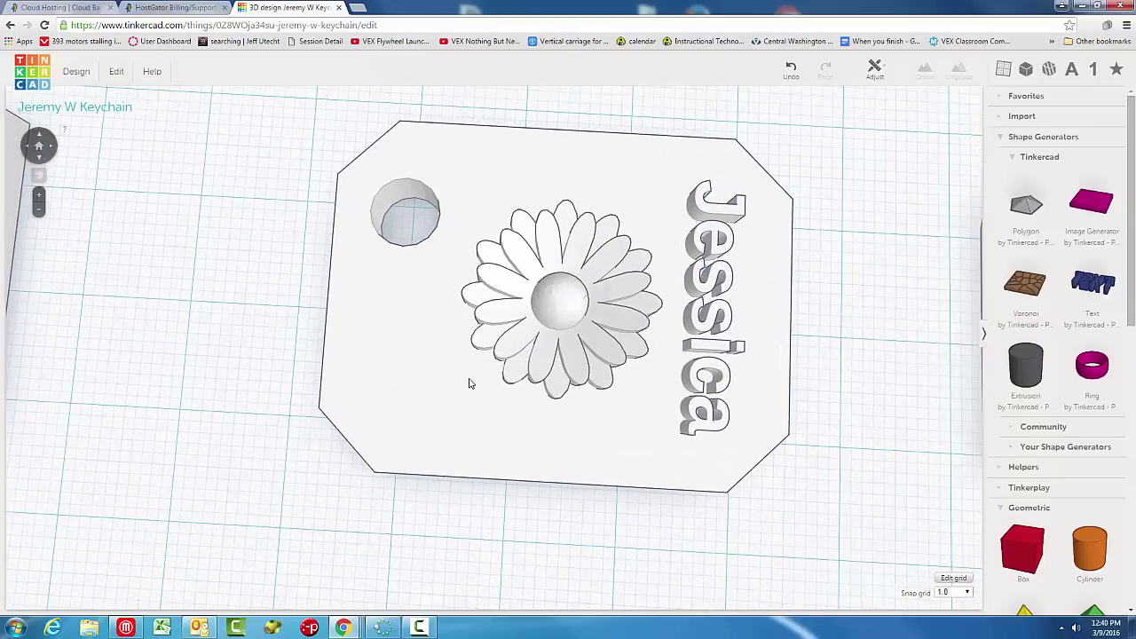
{"action": "middle_click_drag", "start_coordinate": [889, 357], "coordinate": [631, 336]}
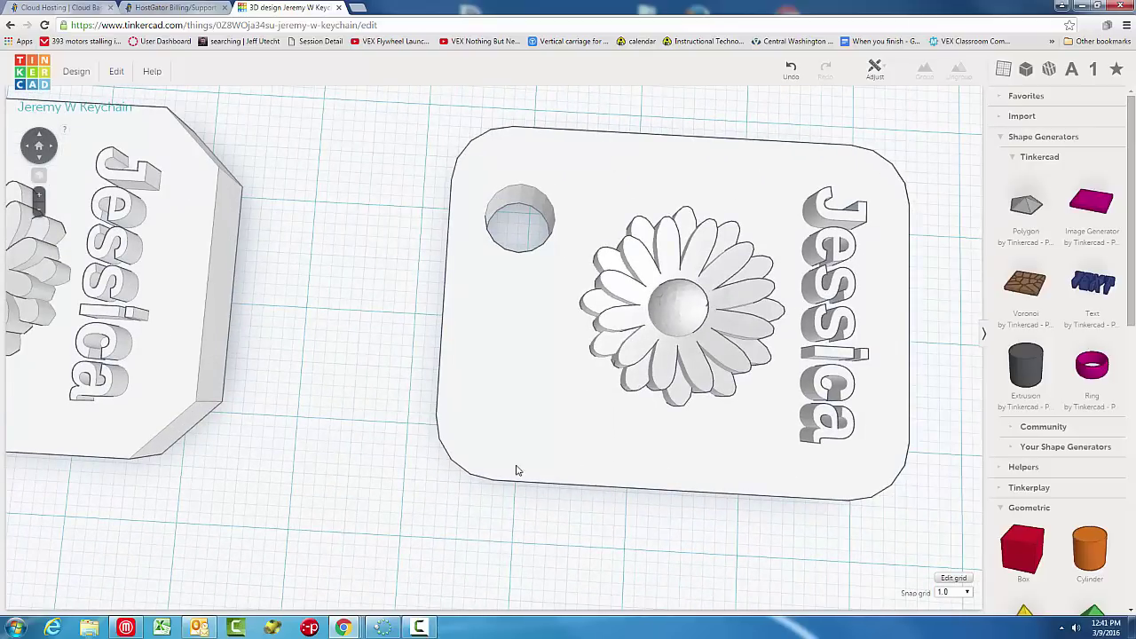
{"action": "middle_click_drag", "start_coordinate": [416, 356], "coordinate": [675, 356]}
{"action": "scroll", "coordinate": [476, 360], "scroll_direction": "down", "scroll_amount": 3}
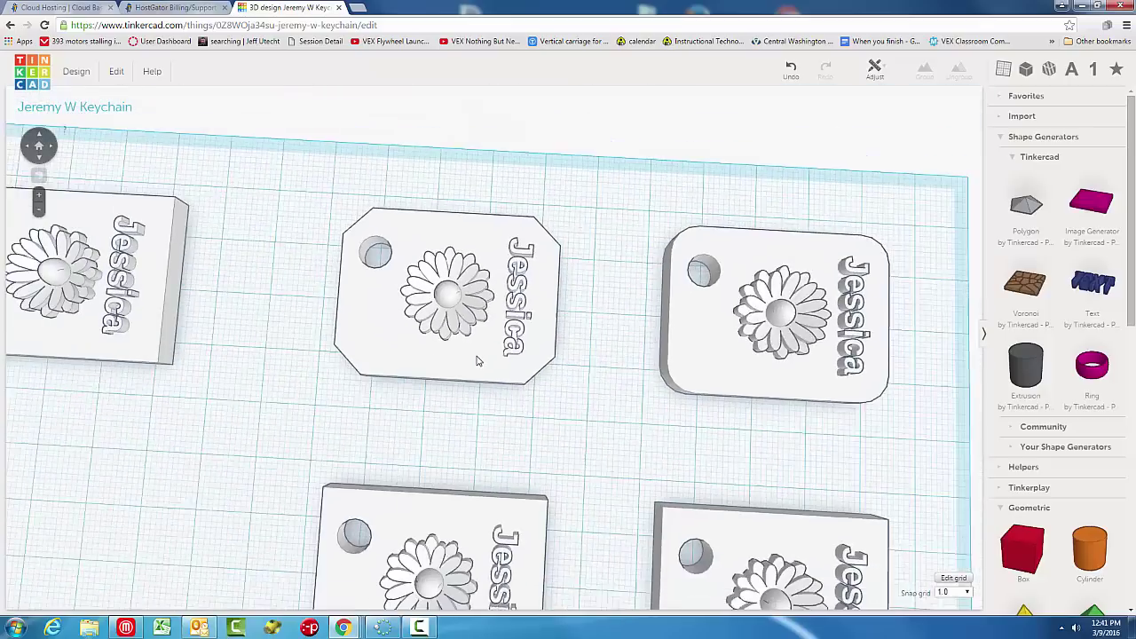
{"action": "middle_click_drag", "start_coordinate": [589, 393], "coordinate": [566, 265]}
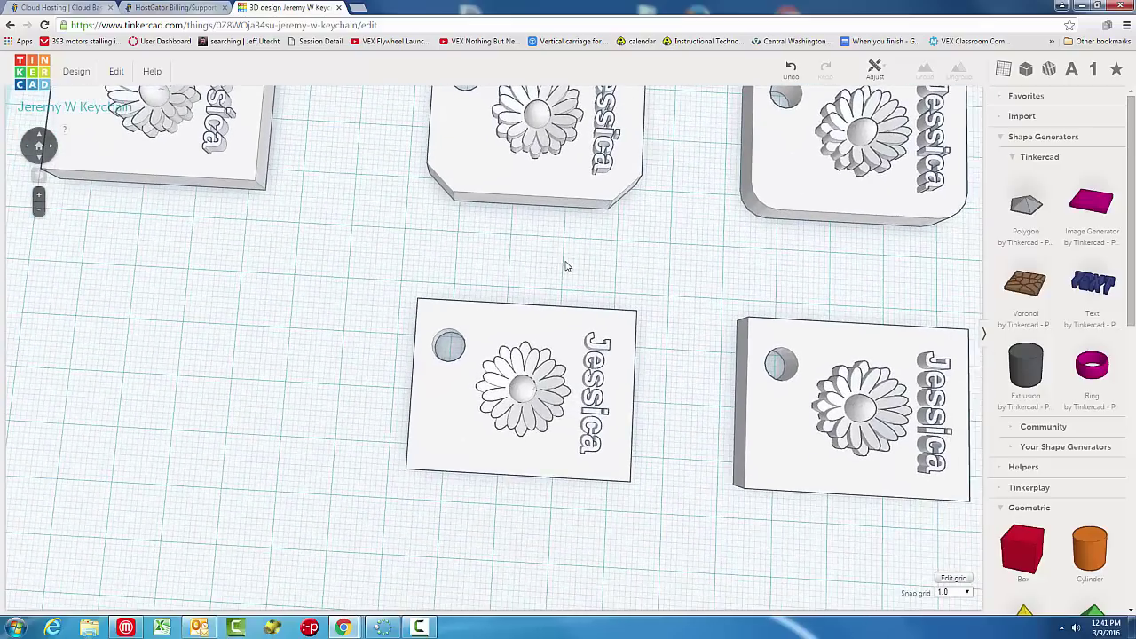
{"action": "middle_click_drag", "start_coordinate": [668, 361], "coordinate": [670, 368]}
{"action": "right_click_drag", "start_coordinate": [670, 368], "coordinate": [692, 363]}
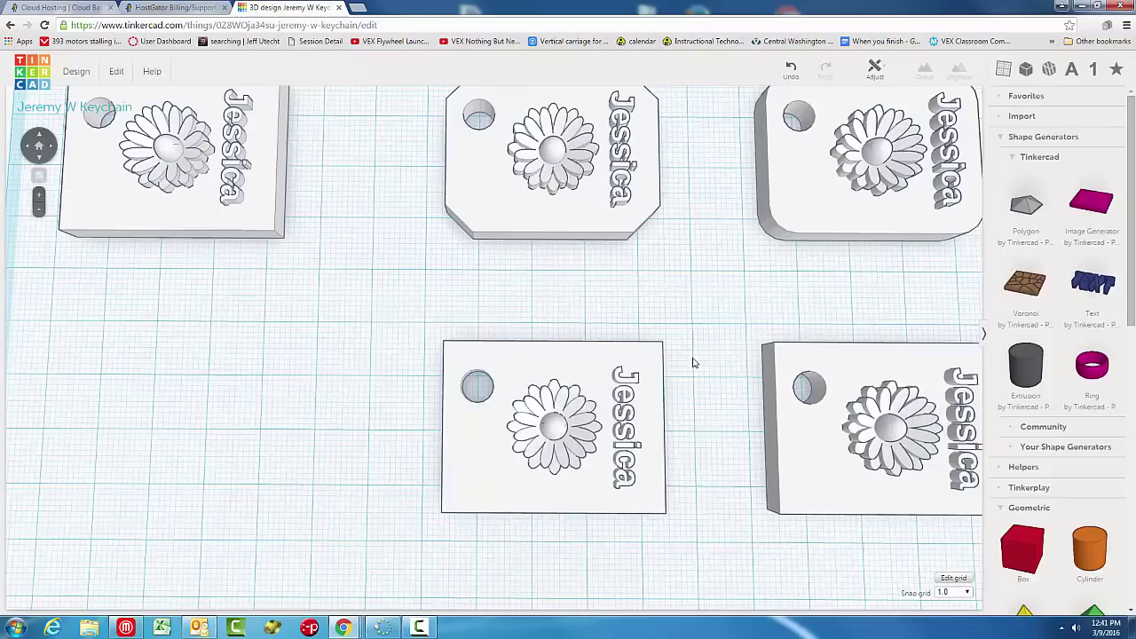
Place a wedge from the geometric shapes on the empty workplane area beside the middle plain keychain in the front row.
{"action": "left_click", "coordinate": [1003, 141]}
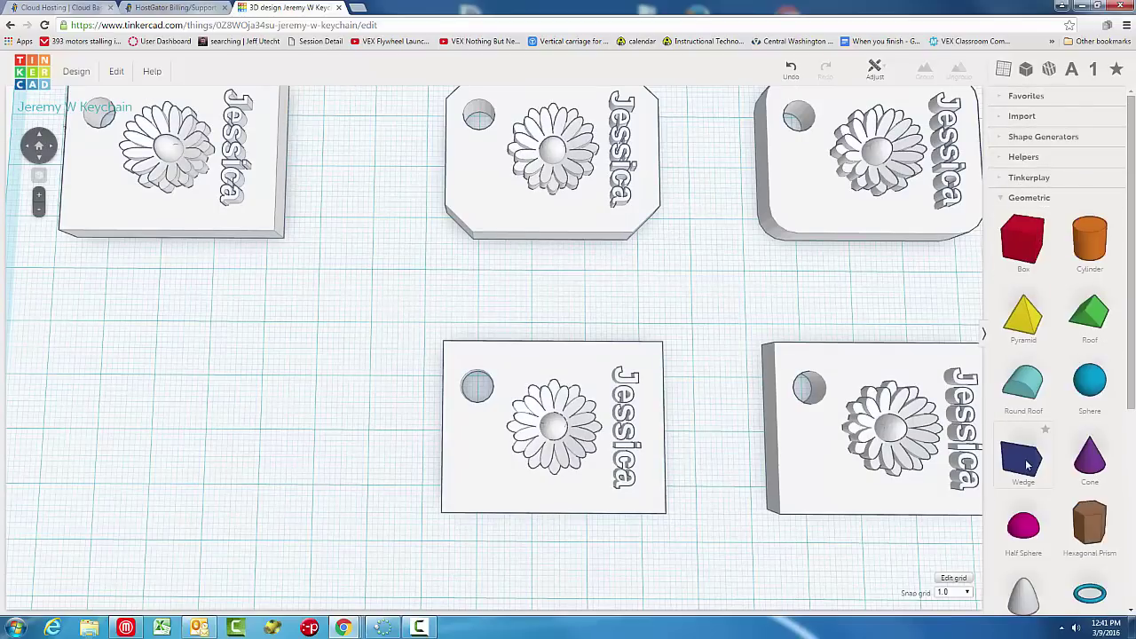
{"action": "left_click_drag", "start_coordinate": [1021, 458], "coordinate": [221, 444]}
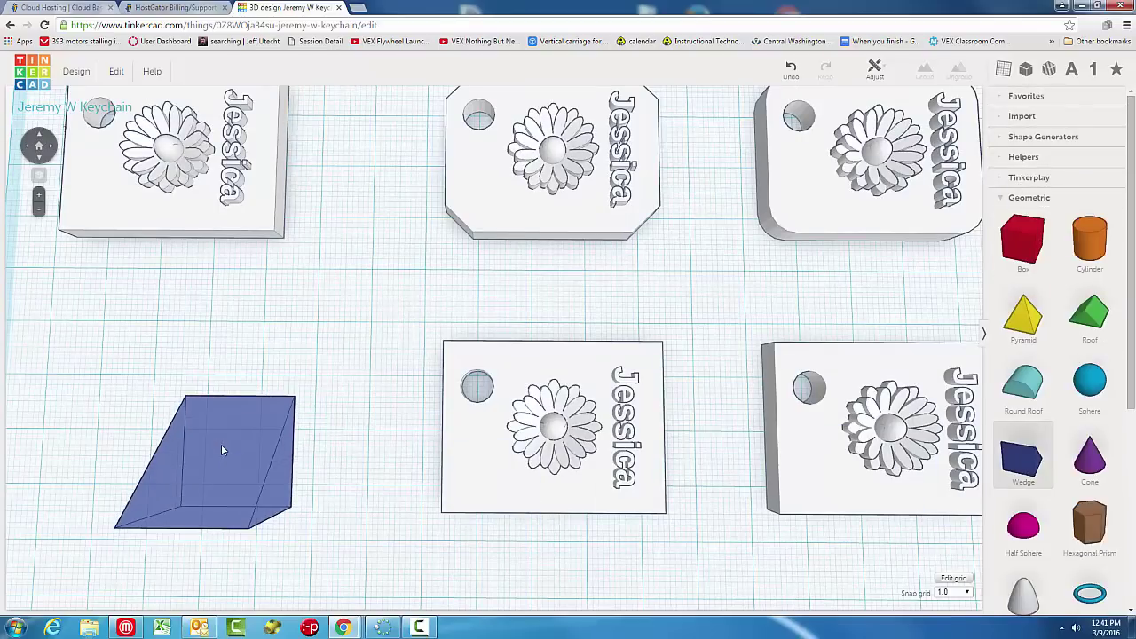
{"action": "left_click", "coordinate": [221, 444]}
{"action": "right_click_drag", "start_coordinate": [339, 425], "coordinate": [275, 450]}
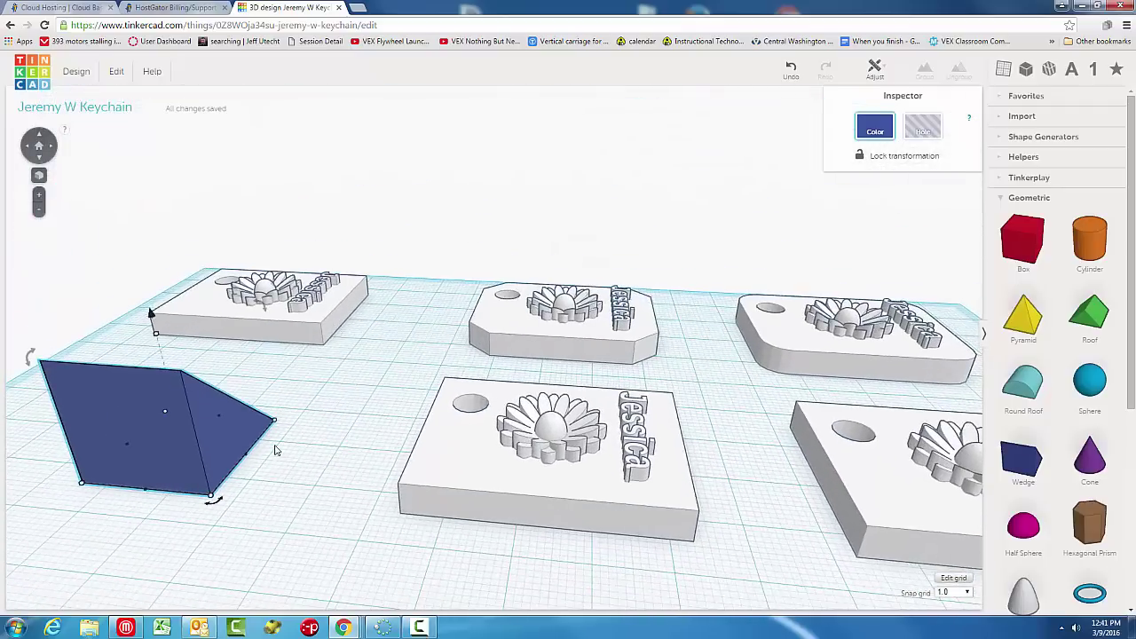
Ungroup the bevelled-corner keychain to examine the wedge holes at its corners, and restore the group.
{"action": "left_click", "coordinate": [508, 325]}
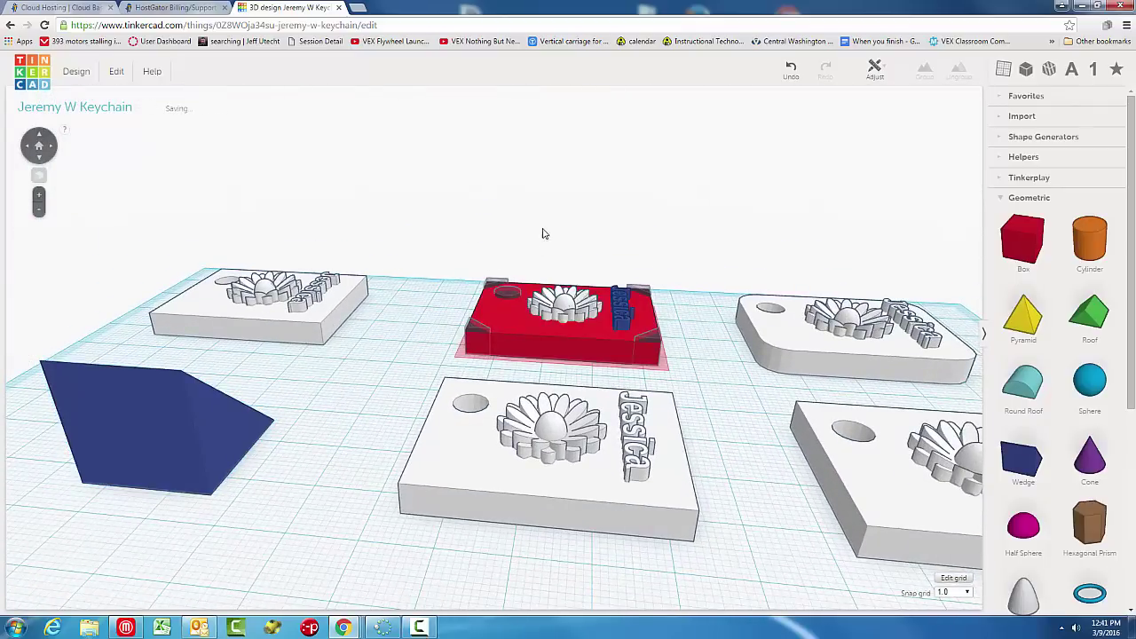
{"action": "scroll", "coordinate": [524, 284], "scroll_direction": "up", "scroll_amount": 3}
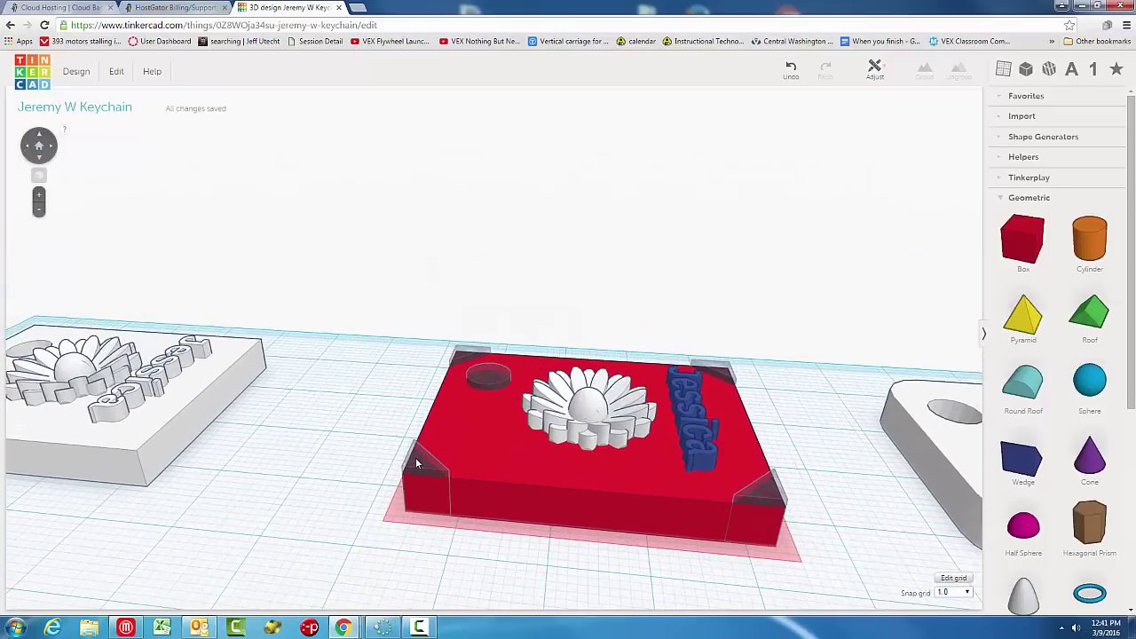
{"action": "scroll", "coordinate": [418, 463], "scroll_direction": "down", "scroll_amount": 5}
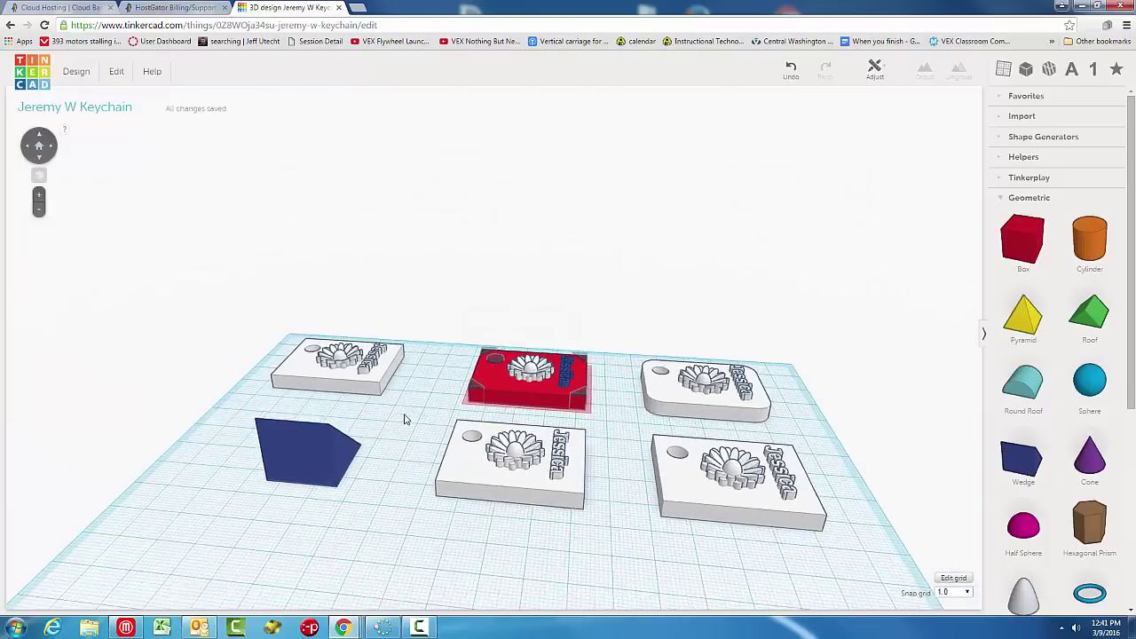
{"action": "right_click_drag", "start_coordinate": [404, 419], "coordinate": [429, 444]}
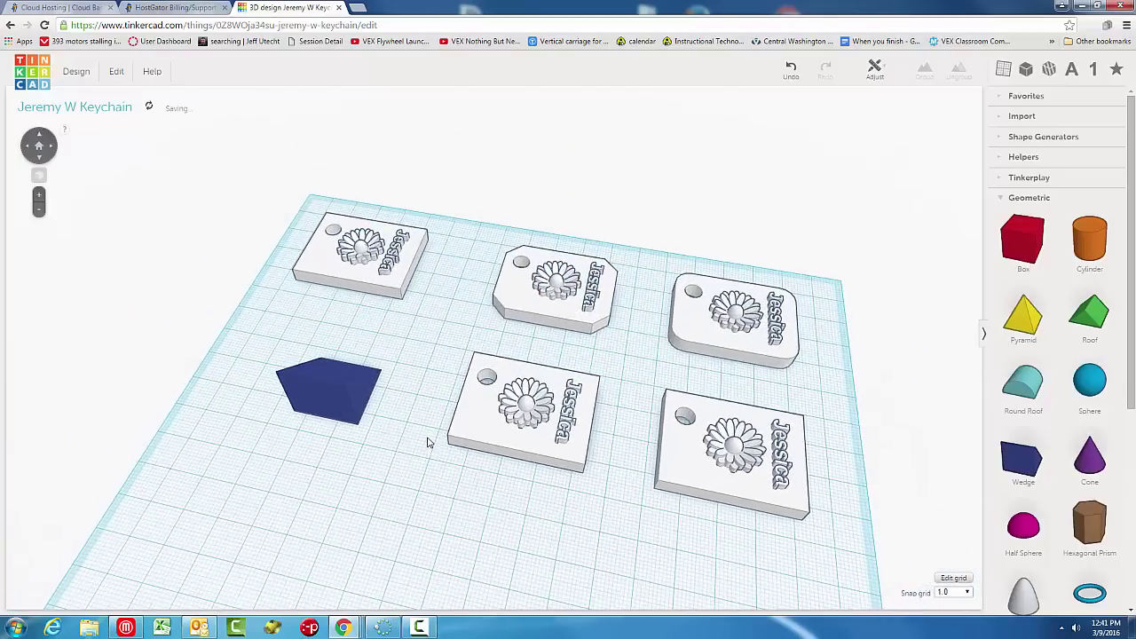
Rotate the wedge to stand upright so that its triangular profile faces up.
{"action": "left_click", "coordinate": [349, 387]}
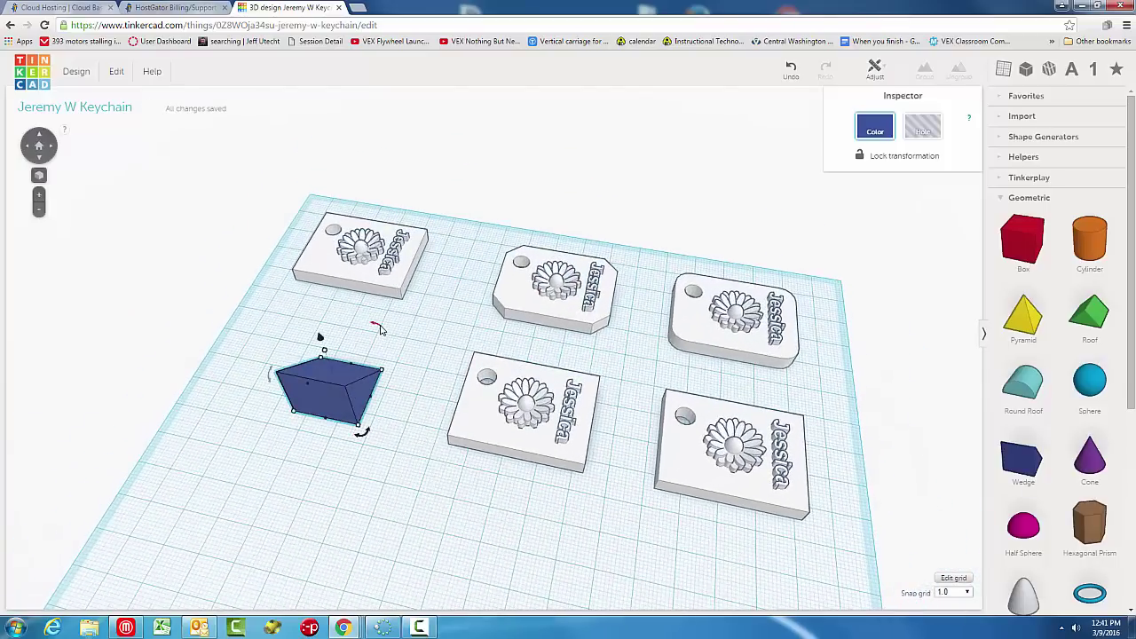
{"action": "left_click_drag", "start_coordinate": [379, 329], "coordinate": [373, 374]}
{"action": "left_click", "coordinate": [285, 357]}
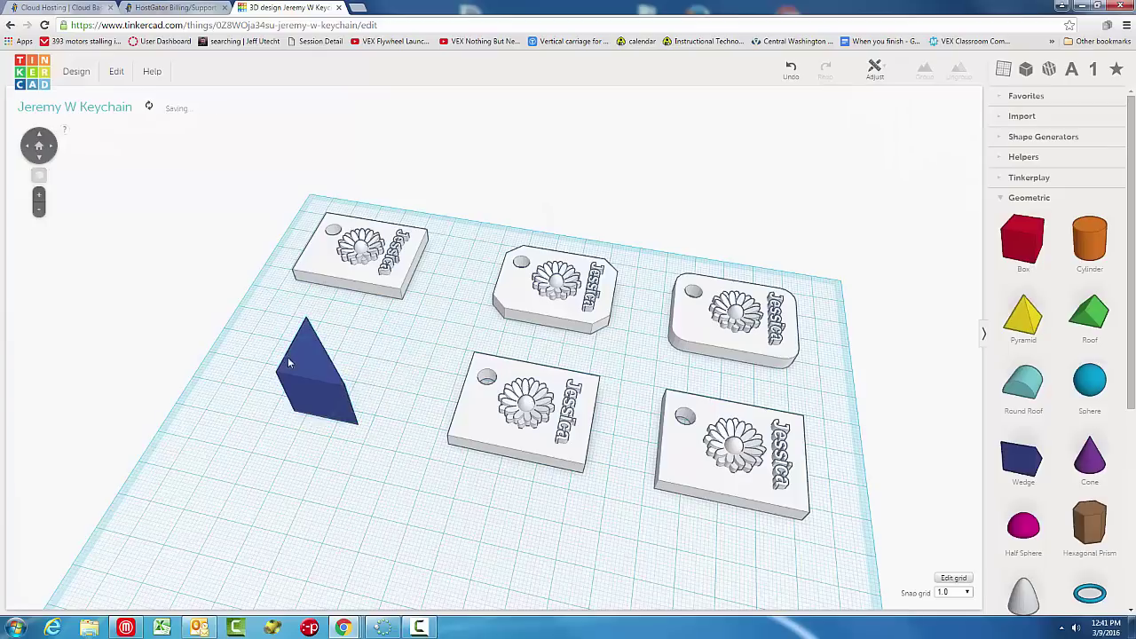
Scale the upright wedge down proportionally to a footprint of 5 by 5 mm.
{"action": "left_click", "coordinate": [315, 373]}
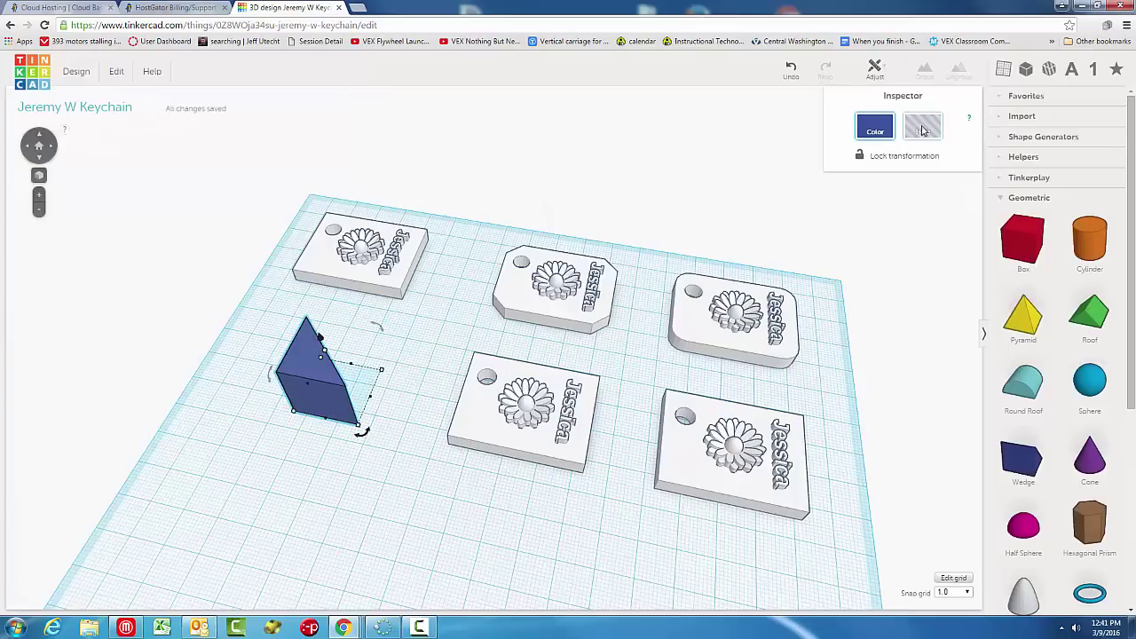
{"action": "right_click_drag", "start_coordinate": [424, 368], "coordinate": [383, 379]}
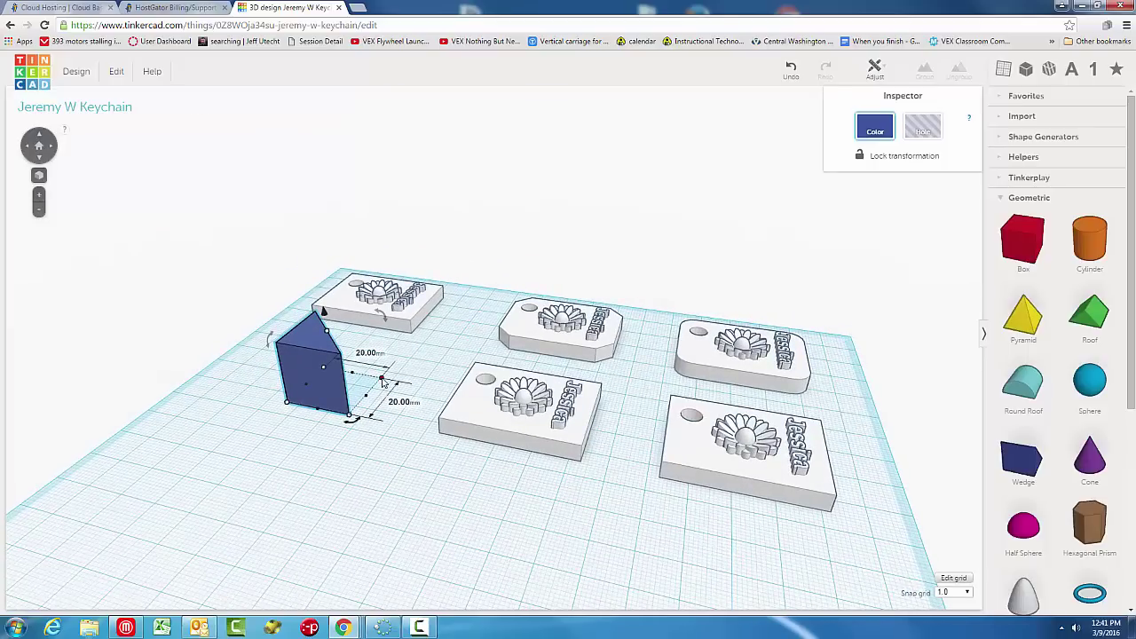
{"action": "left_click_drag", "start_coordinate": [383, 380], "coordinate": [307, 403]}
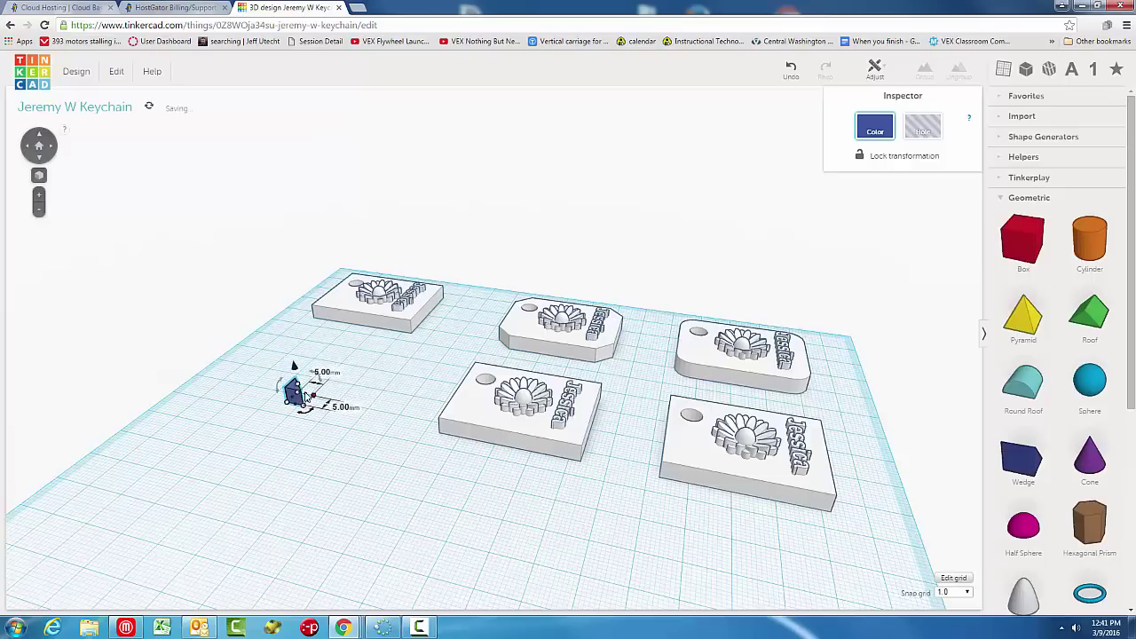
Ungroup the middle plain keychain to check the height of its base, and restore the group.
{"action": "left_click", "coordinate": [457, 423]}
{"action": "key", "text": "ctrl+shift+g"}
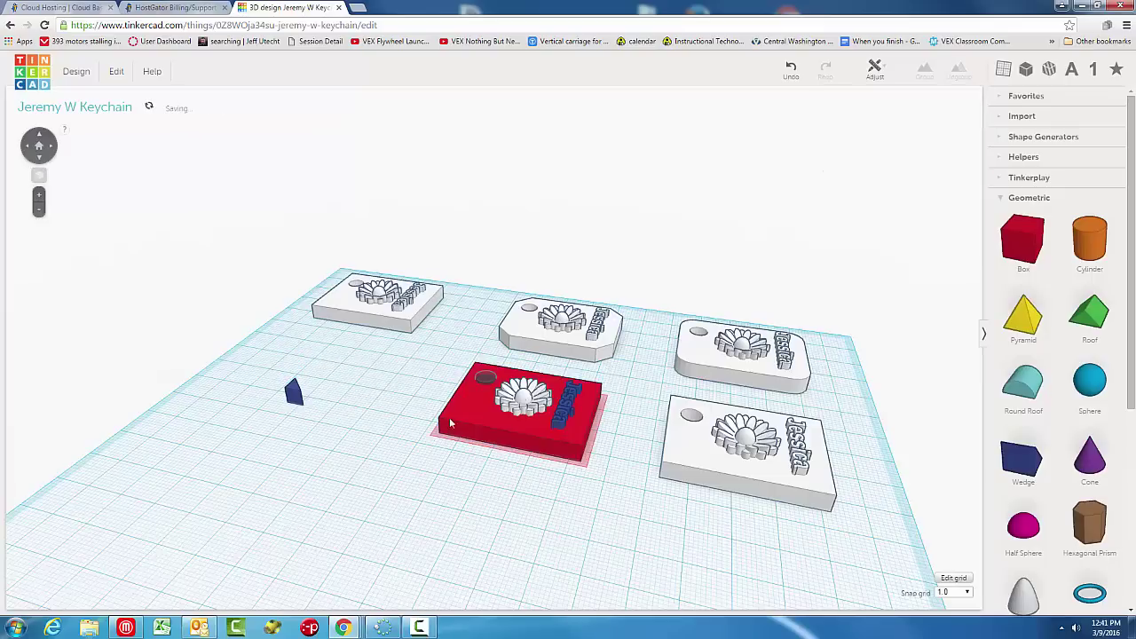
{"action": "left_click", "coordinate": [449, 417]}
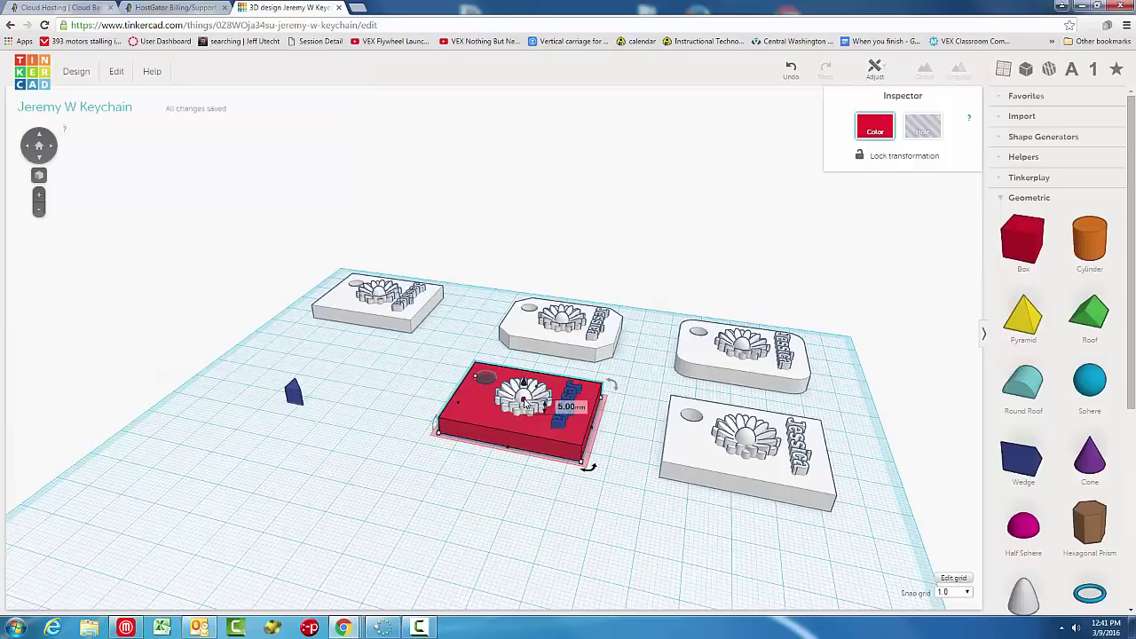
{"action": "key", "text": "ctrl+z"}
Turn the small wedge into a hole.
{"action": "left_click", "coordinate": [293, 391]}
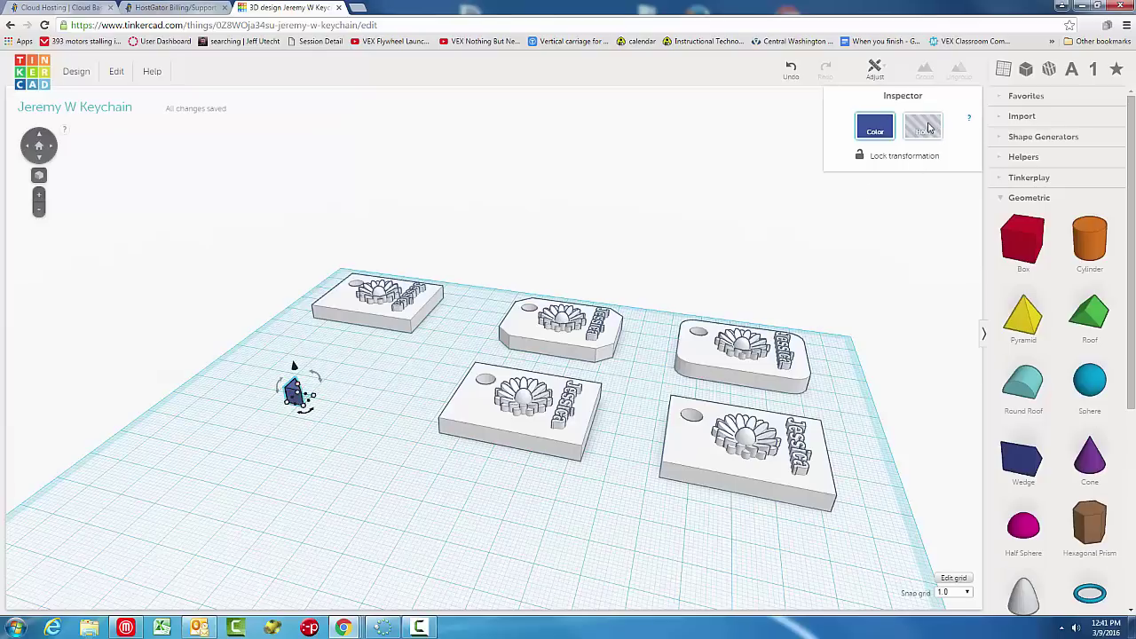
{"action": "left_click", "coordinate": [315, 327]}
{"action": "left_click", "coordinate": [293, 393]}
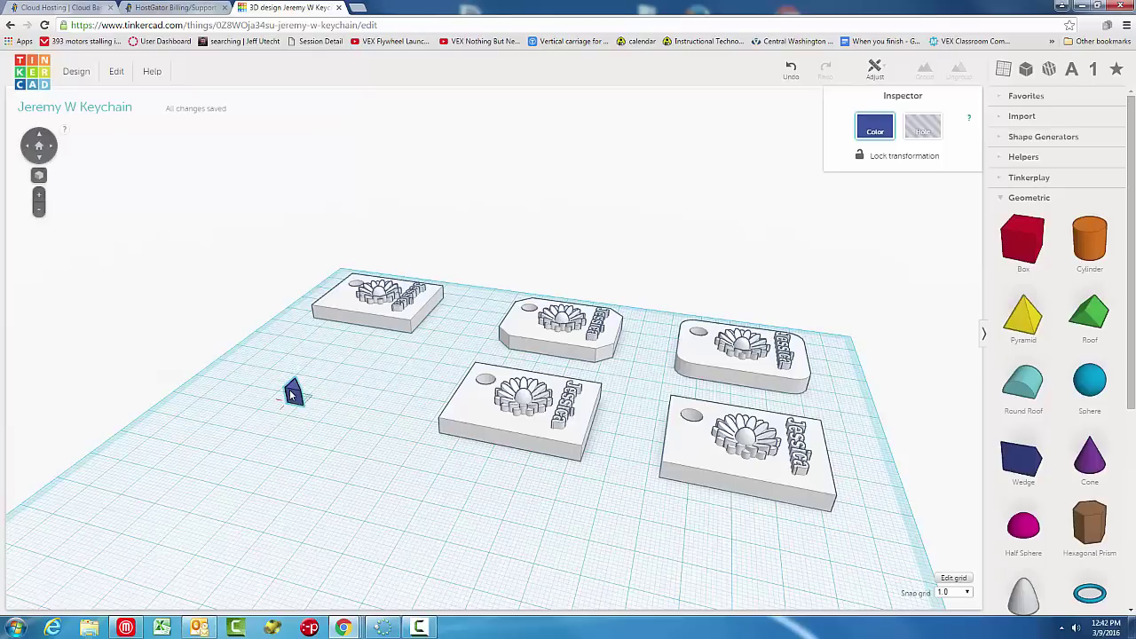
{"action": "left_click", "coordinate": [923, 127]}
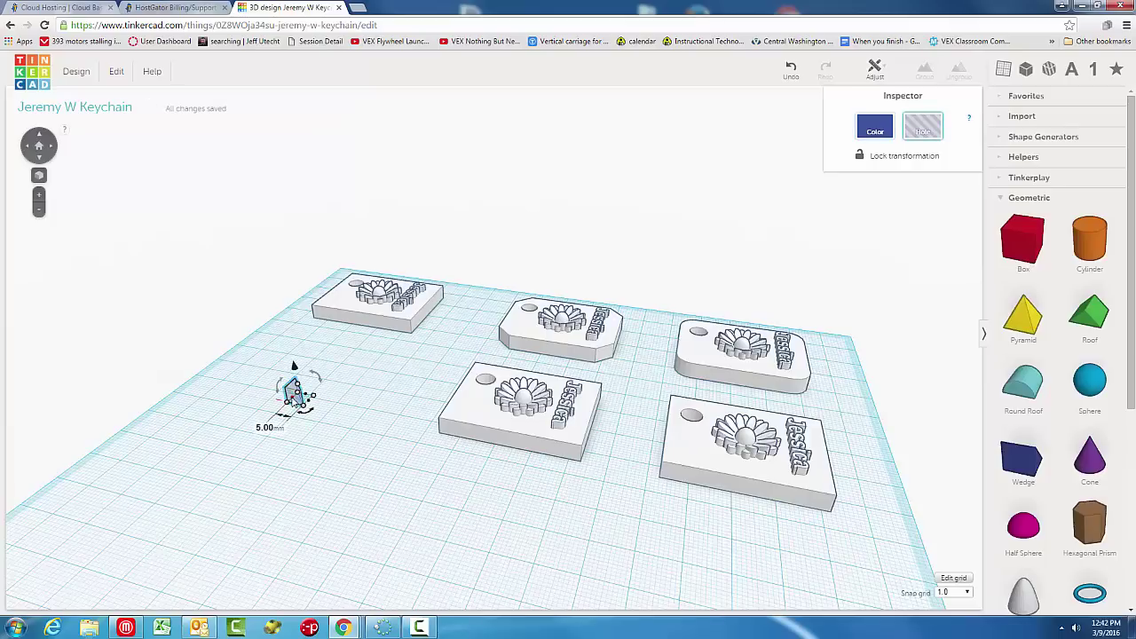
Move the wedge hole across the workplane until it lines up with the near left corner of the middle plain keychain.
{"action": "key", "text": "Right"}
{"action": "key", "text": "Right"}
{"action": "key", "text": "Right"}
{"action": "key", "text": "Right"}
{"action": "key", "text": "Right"}
{"action": "key", "text": "Right"}
{"action": "key", "text": "Right"}
{"action": "key", "text": "Right"}
{"action": "key", "text": "Right"}
{"action": "key", "text": "Right"}
{"action": "key", "text": "Right"}
{"action": "key", "text": "Right"}
{"action": "key", "text": "Right"}
{"action": "key", "text": "Right"}
{"action": "key", "text": "Right"}
{"action": "key", "text": "Right"}
{"action": "key", "text": "Right"}
{"action": "key", "text": "Right"}
{"action": "key", "text": "Right"}
{"action": "key", "text": "Right"}
{"action": "key", "text": "Right"}
{"action": "key", "text": "Right"}
{"action": "key", "text": "Right"}
{"action": "key", "text": "Right"}
{"action": "key", "text": "Right"}
{"action": "key", "text": "Right"}
{"action": "key", "text": "Right"}
{"action": "key", "text": "Right"}
{"action": "key", "text": "Right"}
{"action": "key", "text": "Right"}
{"action": "key", "text": "Right"}
{"action": "key", "text": "Right"}
{"action": "key", "text": "Right"}
{"action": "key", "text": "Right"}
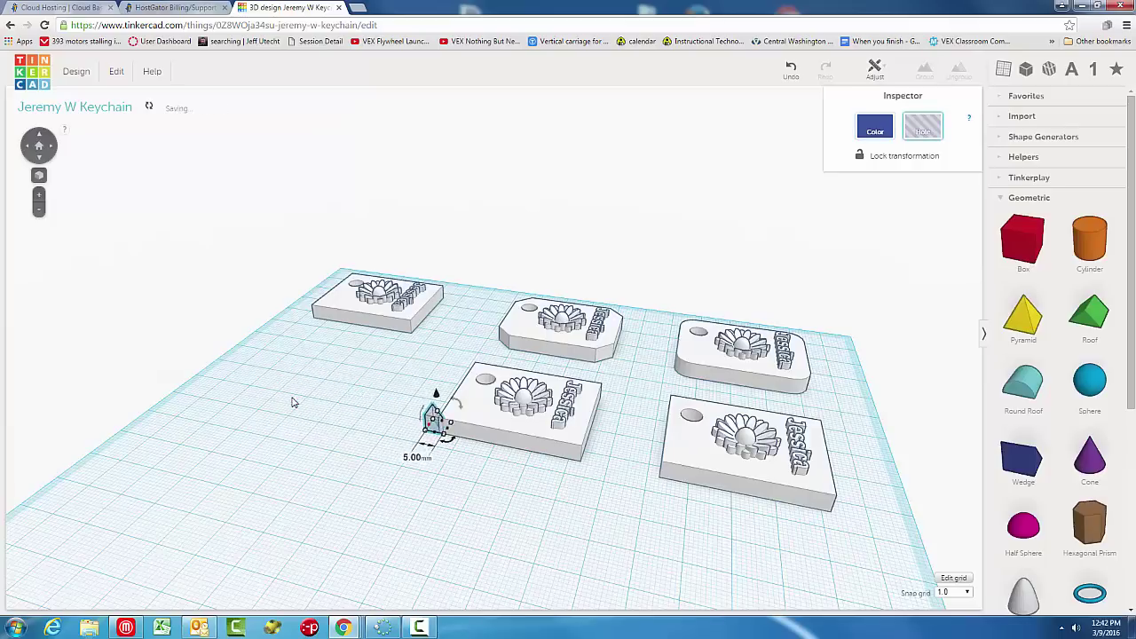
{"action": "scroll", "coordinate": [444, 373], "scroll_direction": "up", "scroll_amount": 5}
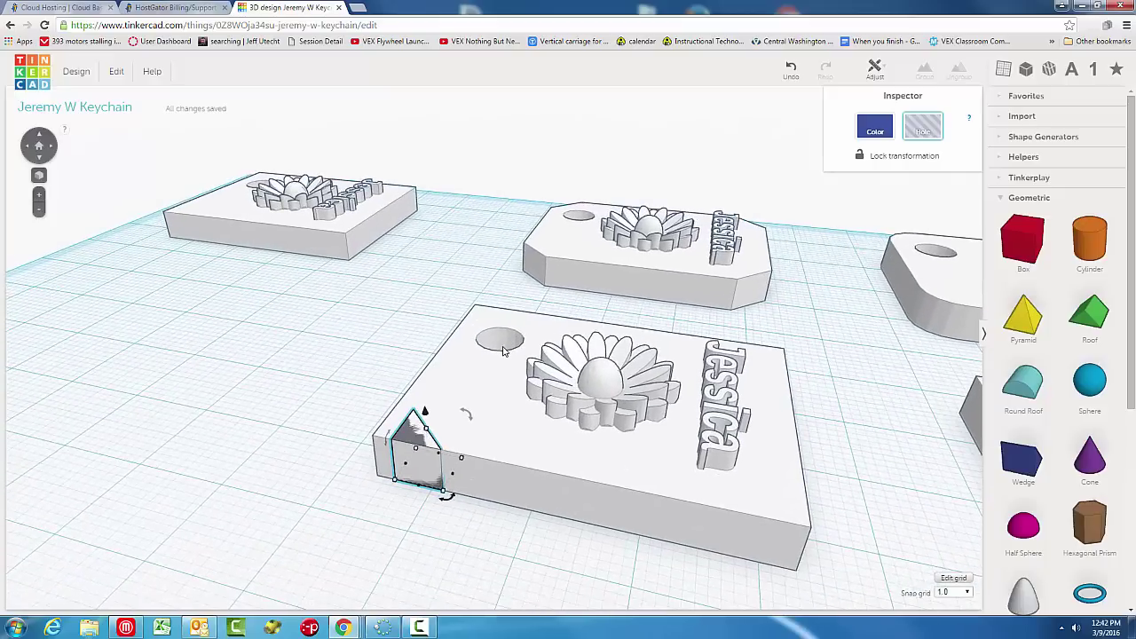
{"action": "key", "text": "Left"}
{"action": "key", "text": "Left"}
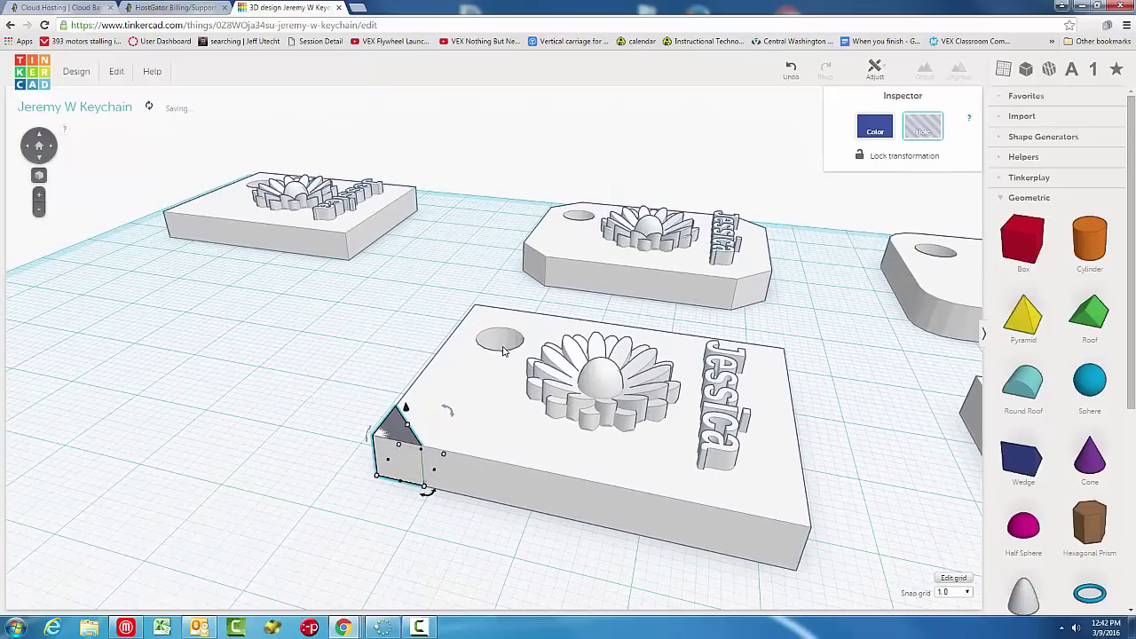
Make the wedge hole taller than the keychain base and enlarge its footprint slightly beyond 5 by 5 mm.
{"action": "left_click", "coordinate": [350, 378]}
{"action": "mouse_move", "coordinate": [349, 378]}
{"action": "right_mouse_down"}
{"action": "mouse_move", "coordinate": [367, 351]}
{"action": "mouse_move", "coordinate": [355, 377]}
{"action": "right_mouse_up"}
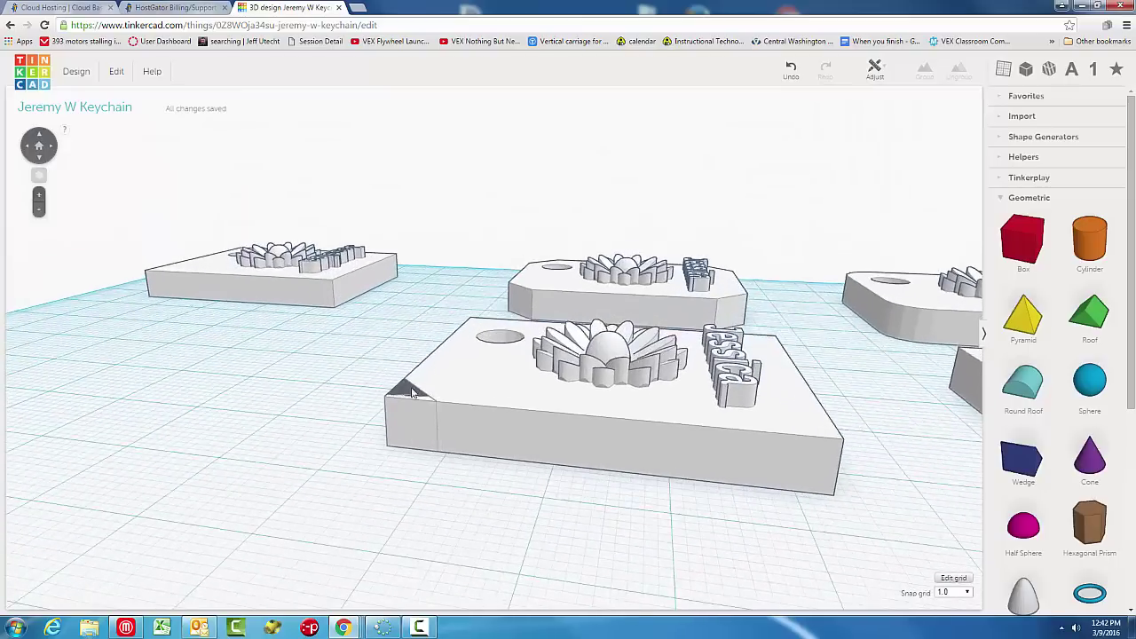
{"action": "left_click", "coordinate": [411, 390]}
{"action": "left_click_drag", "start_coordinate": [421, 393], "coordinate": [420, 382]}
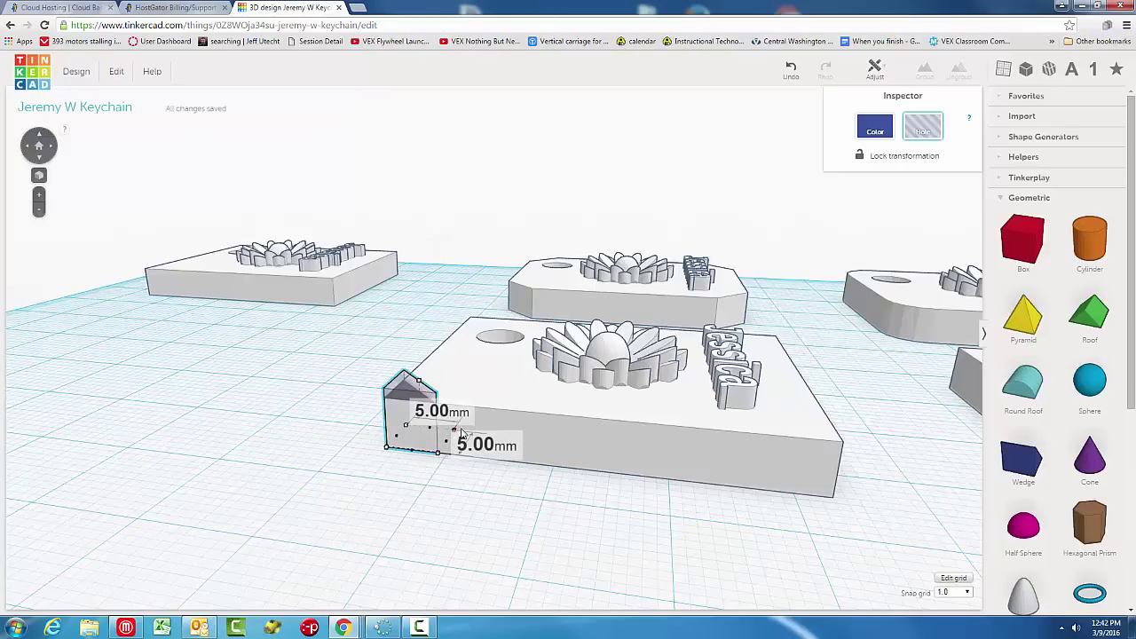
{"action": "left_click_drag", "start_coordinate": [460, 433], "coordinate": [465, 432]}
{"action": "left_click", "coordinate": [374, 381]}
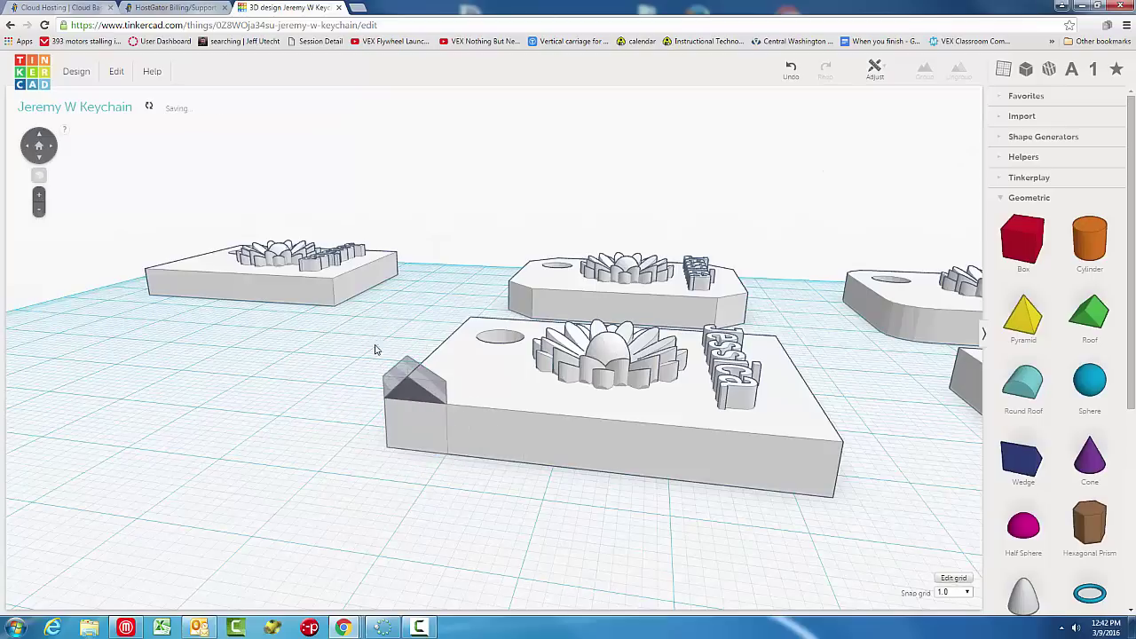
{"action": "right_click_drag", "start_coordinate": [374, 342], "coordinate": [421, 489]}
{"action": "right_click_drag", "start_coordinate": [401, 328], "coordinate": [440, 444]}
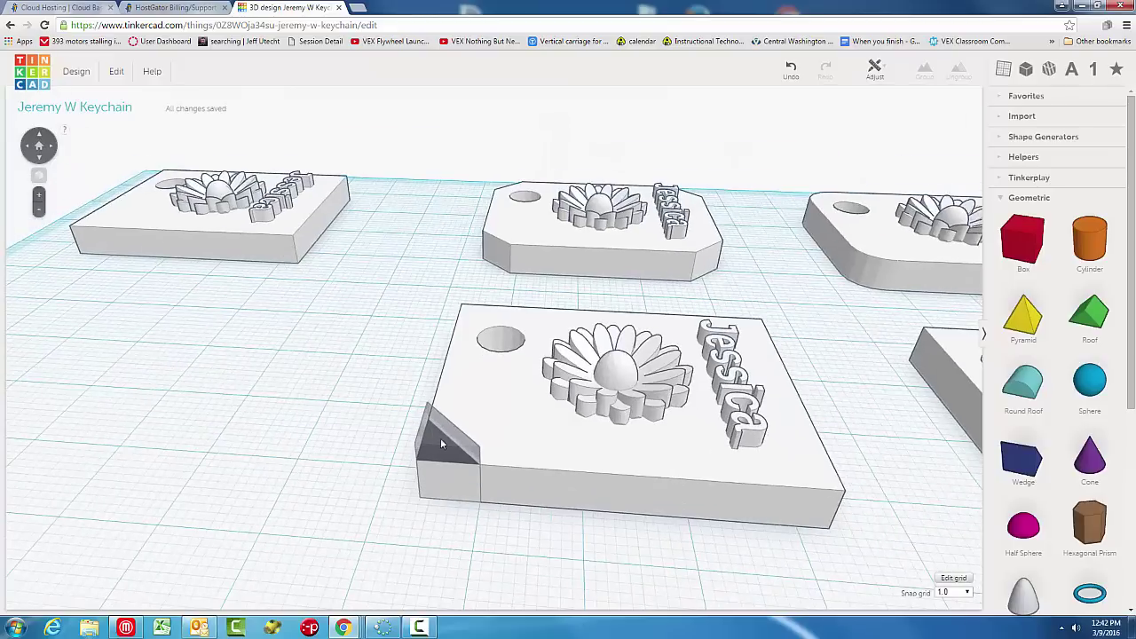
{"action": "left_click", "coordinate": [437, 431]}
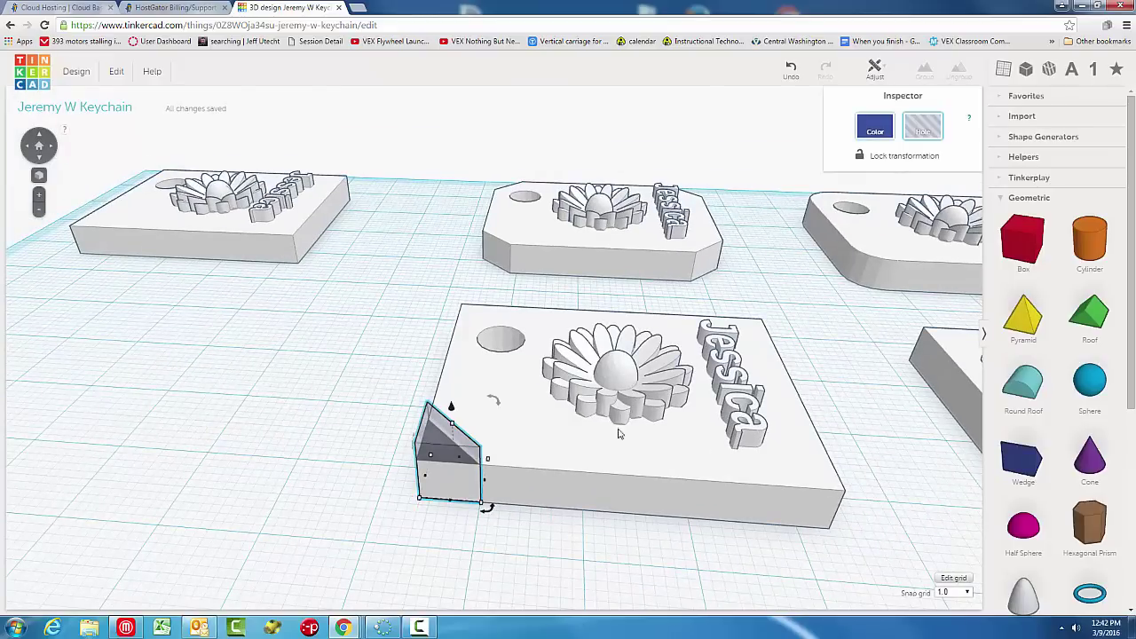
{"action": "left_click", "coordinate": [419, 628]}
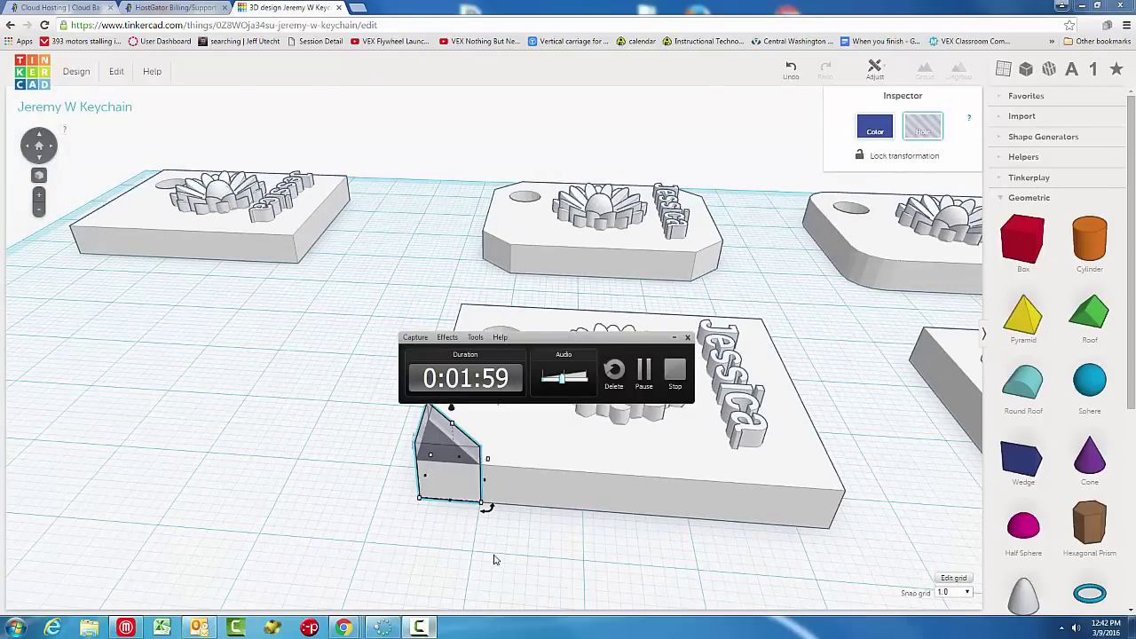
{"action": "left_click", "coordinate": [642, 372]}
{"action": "right_click_drag", "start_coordinate": [417, 348], "coordinate": [471, 434]}
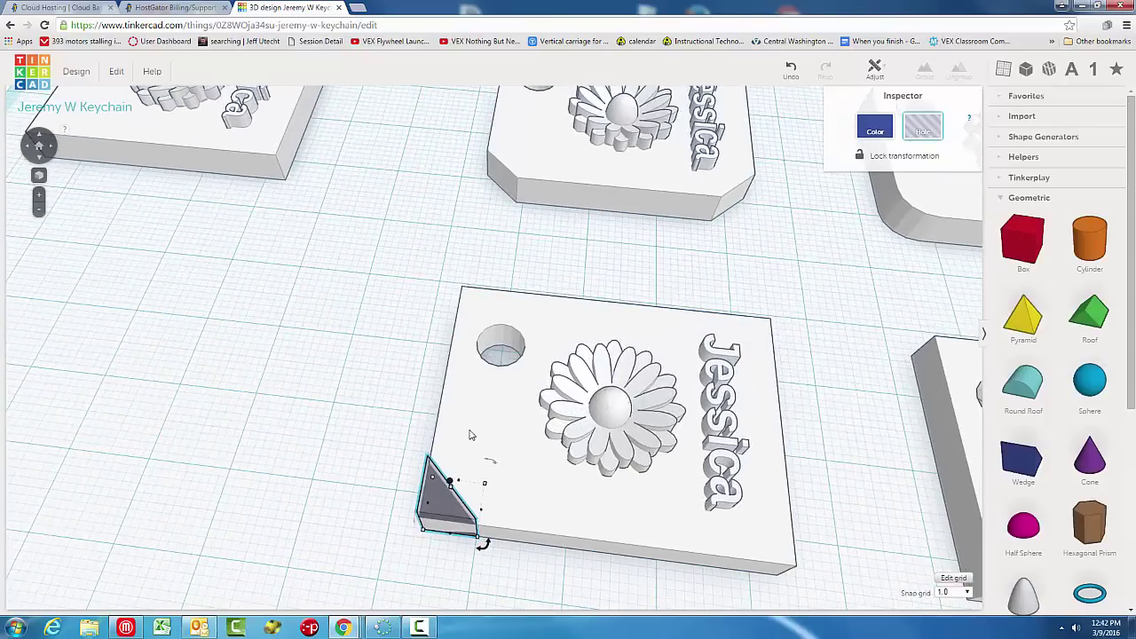
Duplicate the wedge hole at the near left corner of the middle plain keychain.
{"action": "left_click", "coordinate": [357, 477]}
{"action": "left_click", "coordinate": [435, 497]}
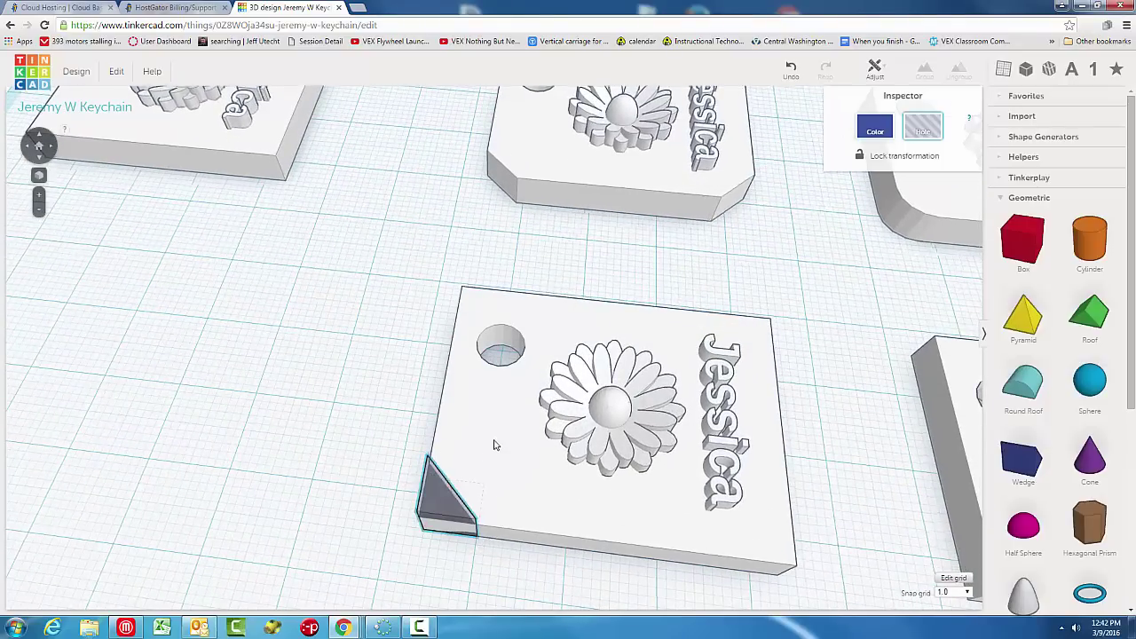
{"action": "right_click_drag", "start_coordinate": [495, 445], "coordinate": [479, 443]}
{"action": "left_click", "coordinate": [119, 73]}
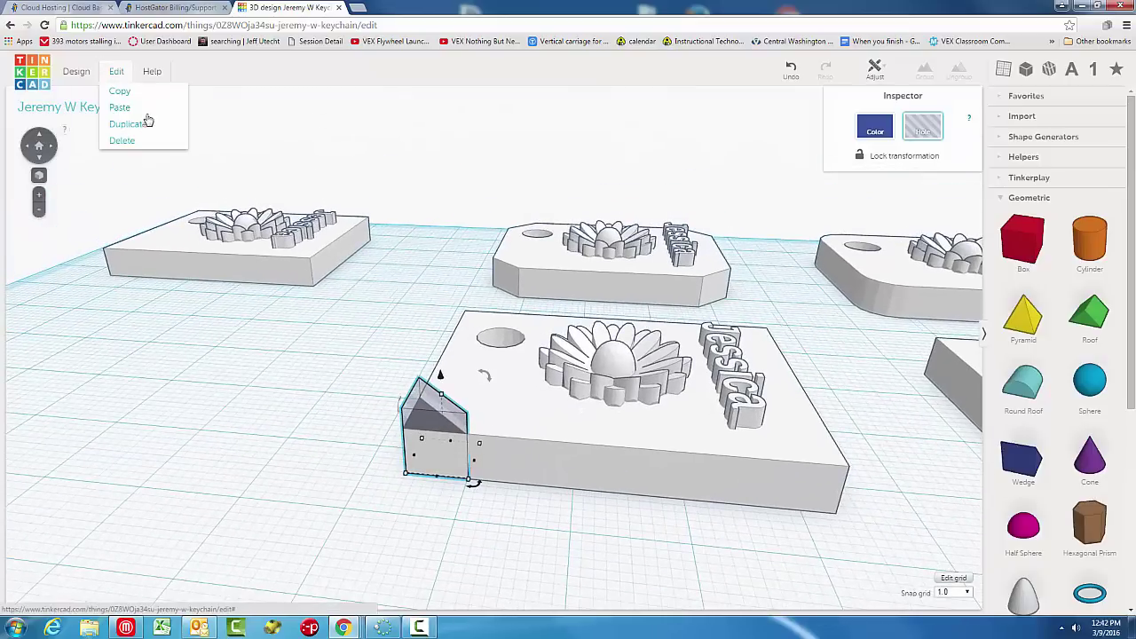
{"action": "left_click", "coordinate": [142, 124]}
{"action": "right_click_drag", "start_coordinate": [537, 400], "coordinate": [369, 348]}
{"action": "left_click", "coordinate": [366, 346]}
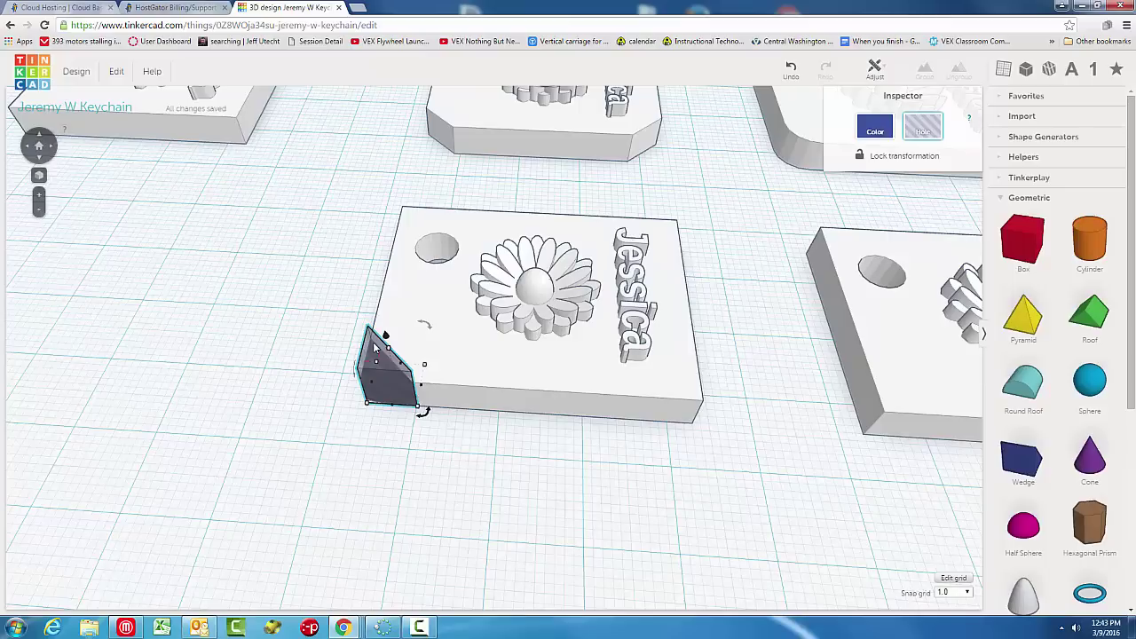
Move the duplicated wedge hole straight back along the keychain's left edge to its far left corner.
{"action": "key", "text": "Up"}
{"action": "key", "text": "Up"}
{"action": "key", "text": "Up"}
{"action": "key", "text": "Up"}
{"action": "key", "text": "Up"}
{"action": "key", "text": "Up"}
{"action": "key", "text": "Up"}
{"action": "key", "text": "Up"}
{"action": "key", "text": "Up"}
{"action": "key", "text": "Up"}
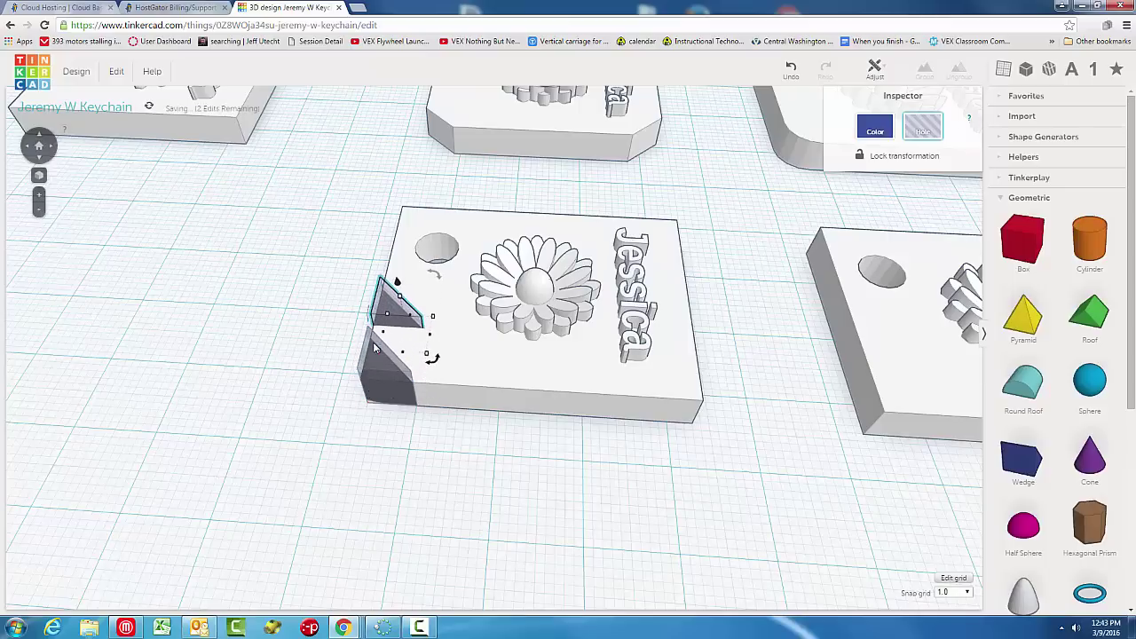
{"action": "key", "text": "Up"}
{"action": "key", "text": "Up"}
{"action": "key", "text": "Up"}
{"action": "key", "text": "Up"}
{"action": "key", "text": "Up"}
{"action": "key", "text": "Up"}
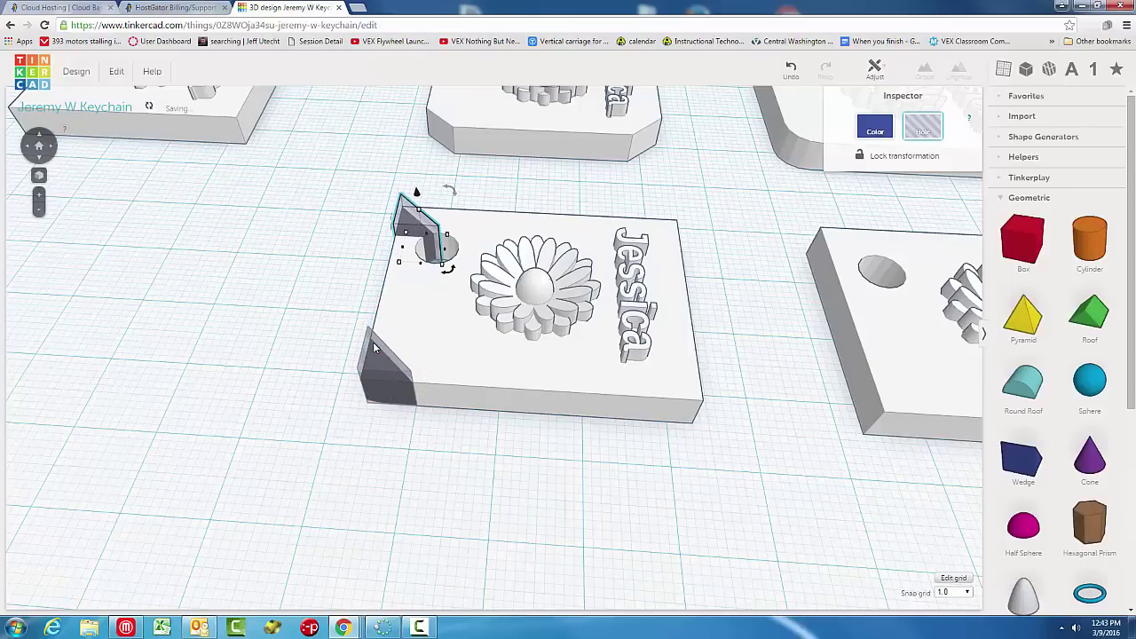
Rotate the far left wedge hole by -90° in the workplane so it covers the corner.
{"action": "right_click_drag", "start_coordinate": [436, 279], "coordinate": [428, 467]}
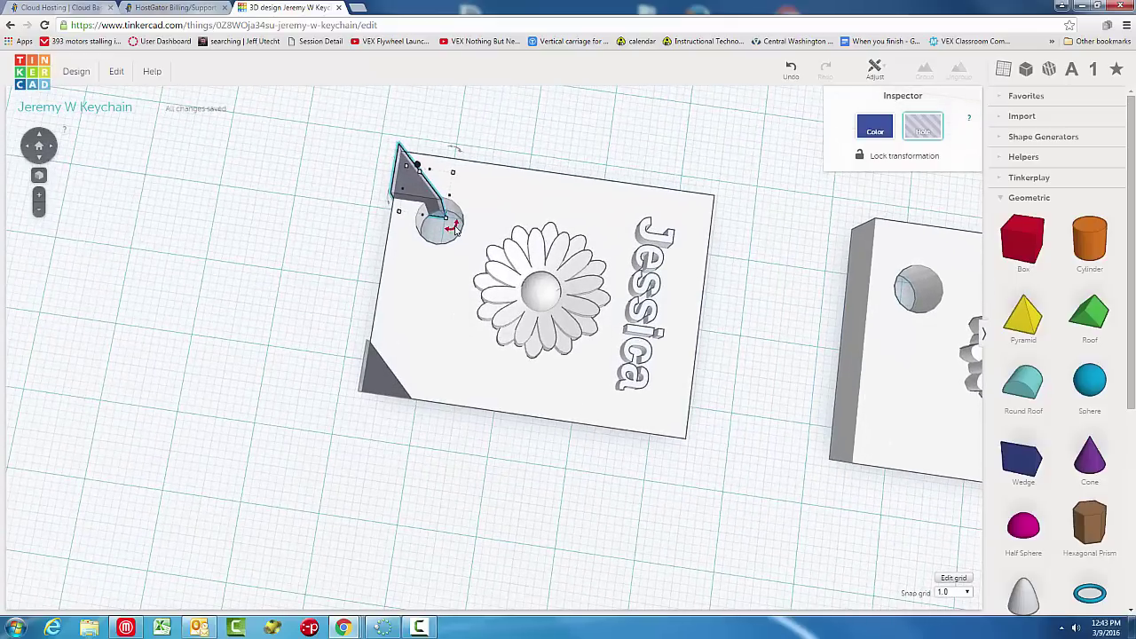
{"action": "left_click_drag", "start_coordinate": [453, 224], "coordinate": [396, 213]}
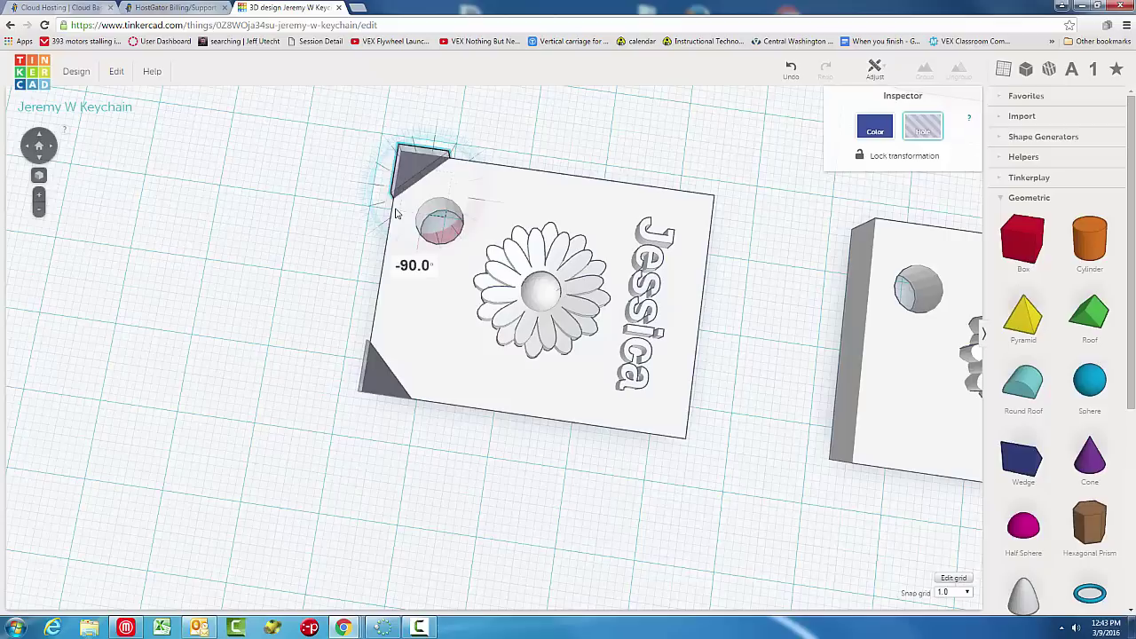
{"action": "left_click", "coordinate": [520, 151]}
Copy the far left wedge hole to the keychain's far right corner and rotate it to fit that corner.
{"action": "left_click", "coordinate": [411, 152]}
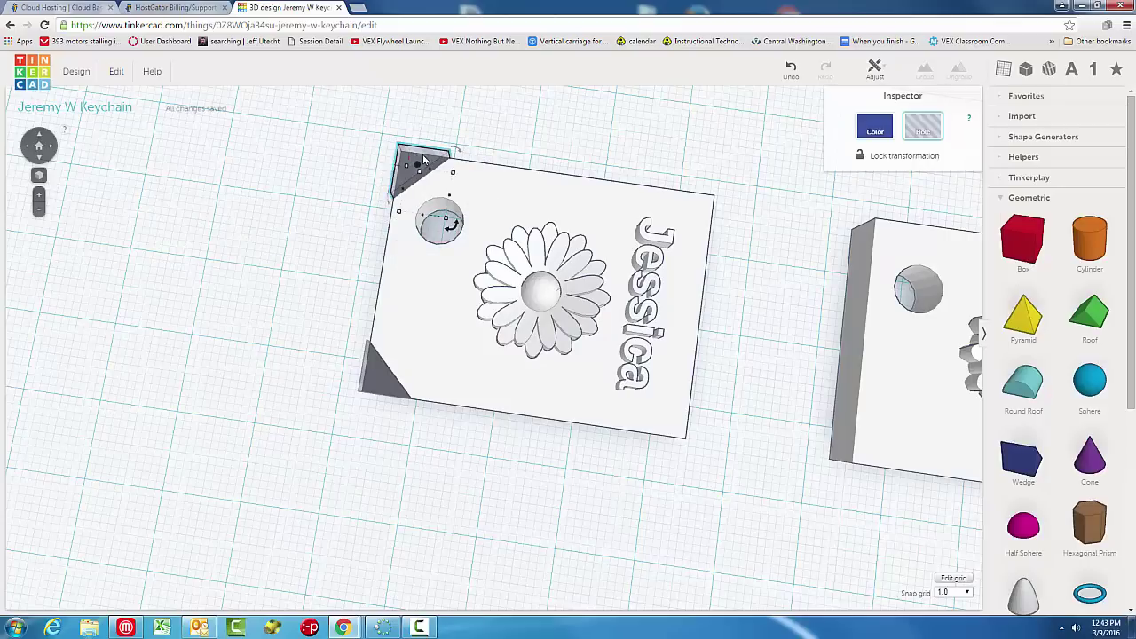
{"action": "left_click_drag", "start_coordinate": [425, 159], "coordinate": [682, 195]}
{"action": "key", "text": "Right"}
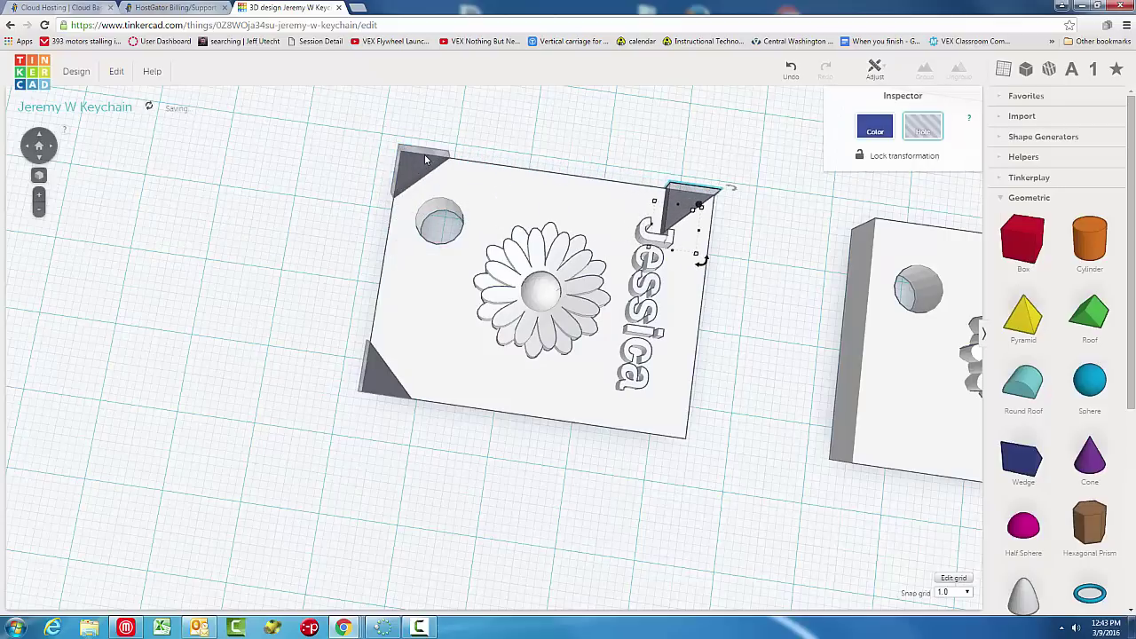
{"action": "left_click_drag", "start_coordinate": [707, 265], "coordinate": [652, 244]}
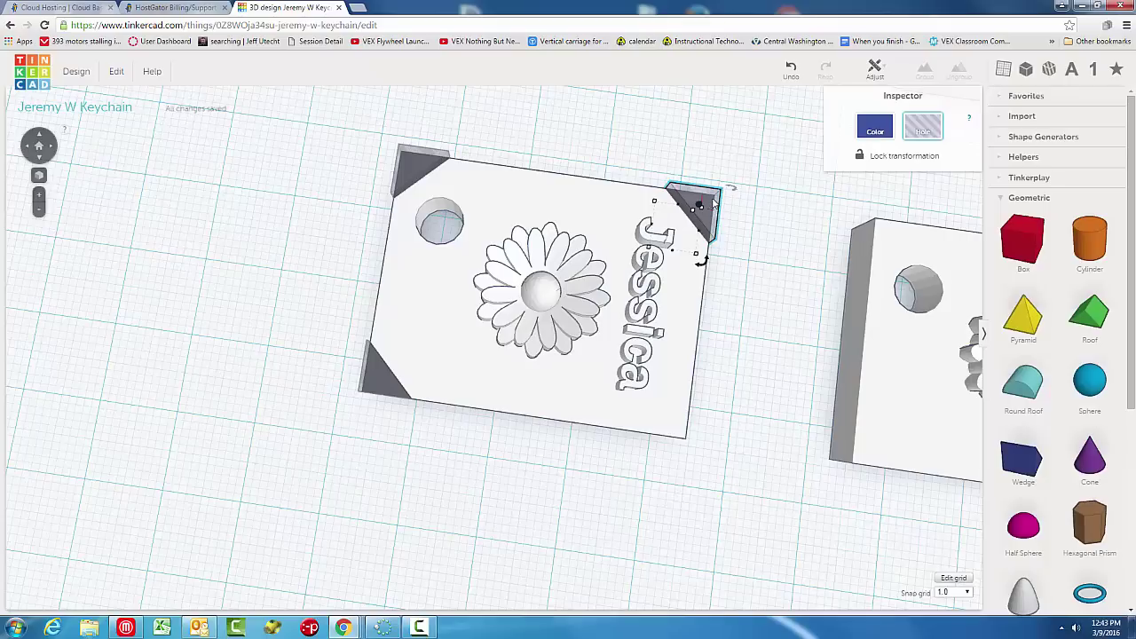
Duplicate the far right wedge hole and nudge the copy onto the keychain's near right corner.
{"action": "key", "text": "ctrl+d"}
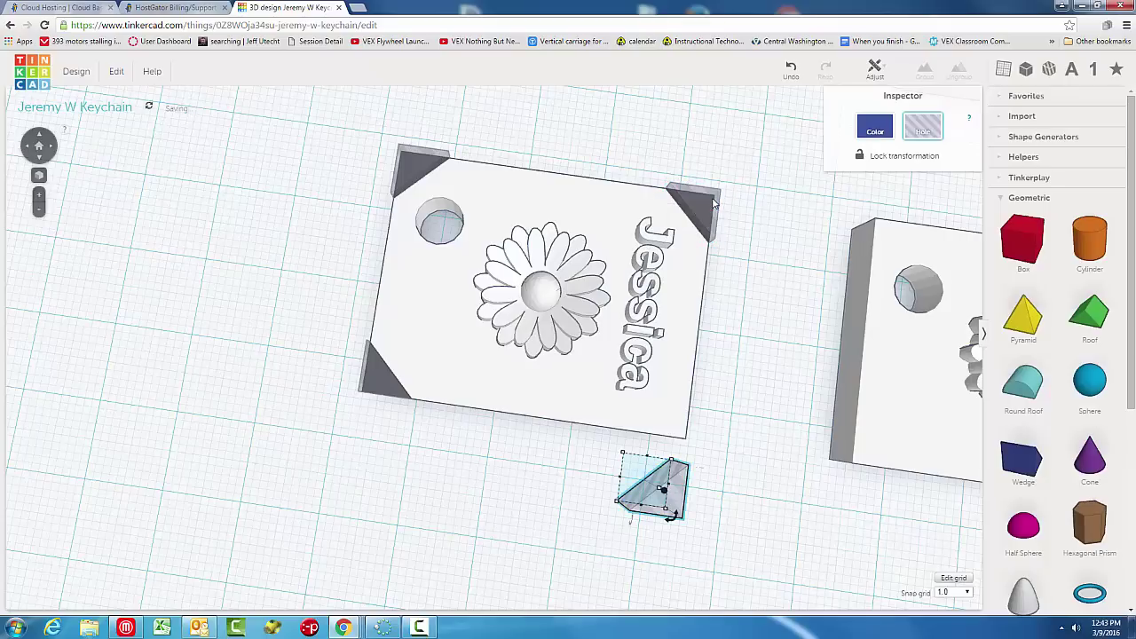
{"action": "key", "text": "Up"}
{"action": "key", "text": "Up"}
{"action": "key", "text": "Up"}
{"action": "key", "text": "Up"}
{"action": "key", "text": "Up"}
{"action": "key", "text": "Up"}
{"action": "key", "text": "Up"}
{"action": "key", "text": "Up"}
{"action": "key", "text": "Up"}
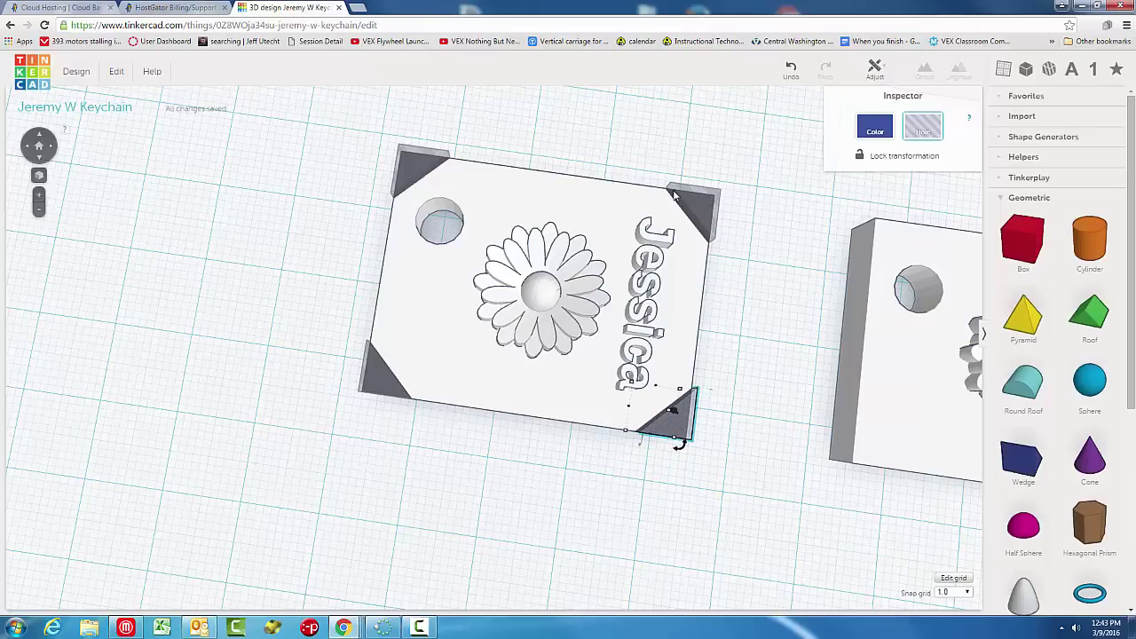
Group the keychain with its four wedge holes to cut off the corners.
{"action": "right_click_drag", "start_coordinate": [754, 377], "coordinate": [315, 246]}
{"action": "left_click_drag", "start_coordinate": [268, 166], "coordinate": [289, 267]}
{"action": "right_click_drag", "start_coordinate": [289, 266], "coordinate": [313, 147]}
{"action": "left_click_drag", "start_coordinate": [309, 131], "coordinate": [777, 465]}
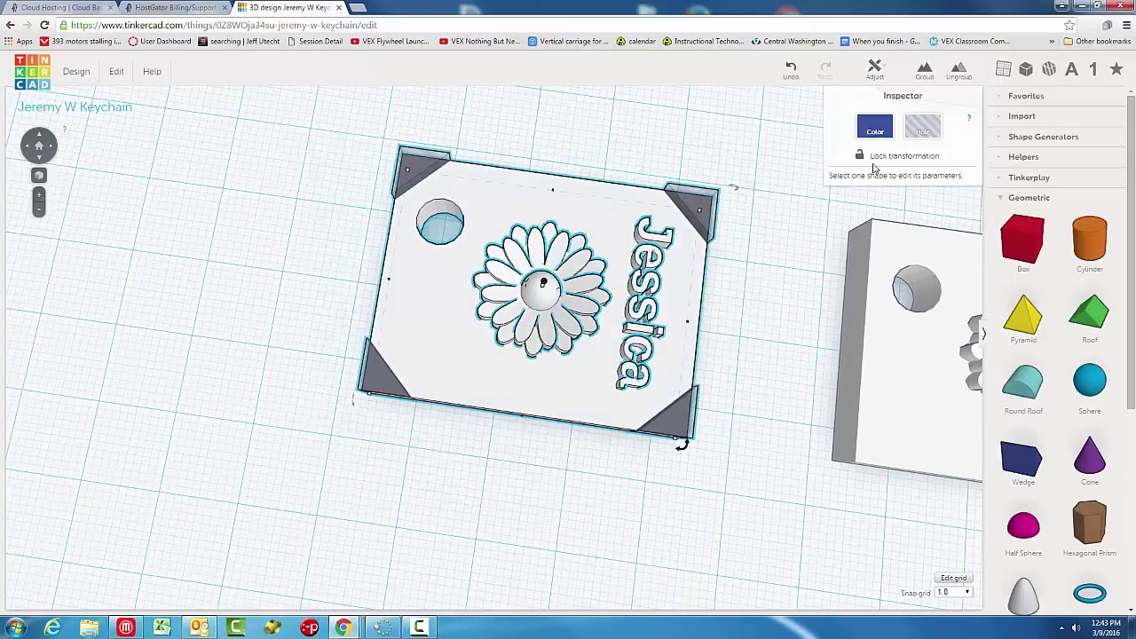
{"action": "left_click", "coordinate": [925, 69]}
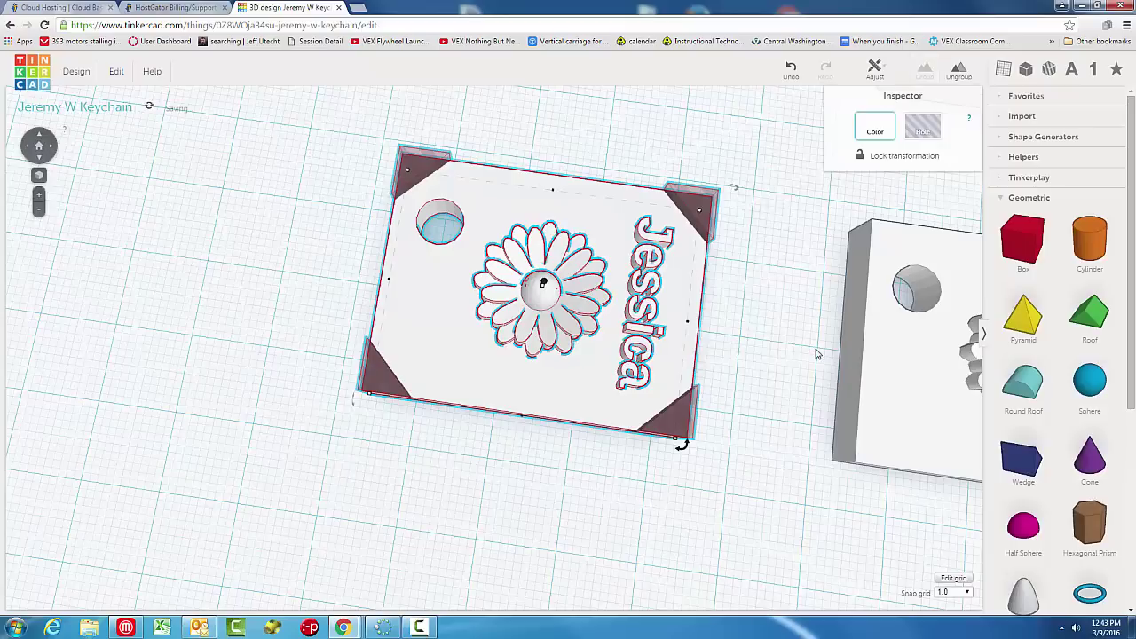
{"action": "left_click", "coordinate": [760, 348]}
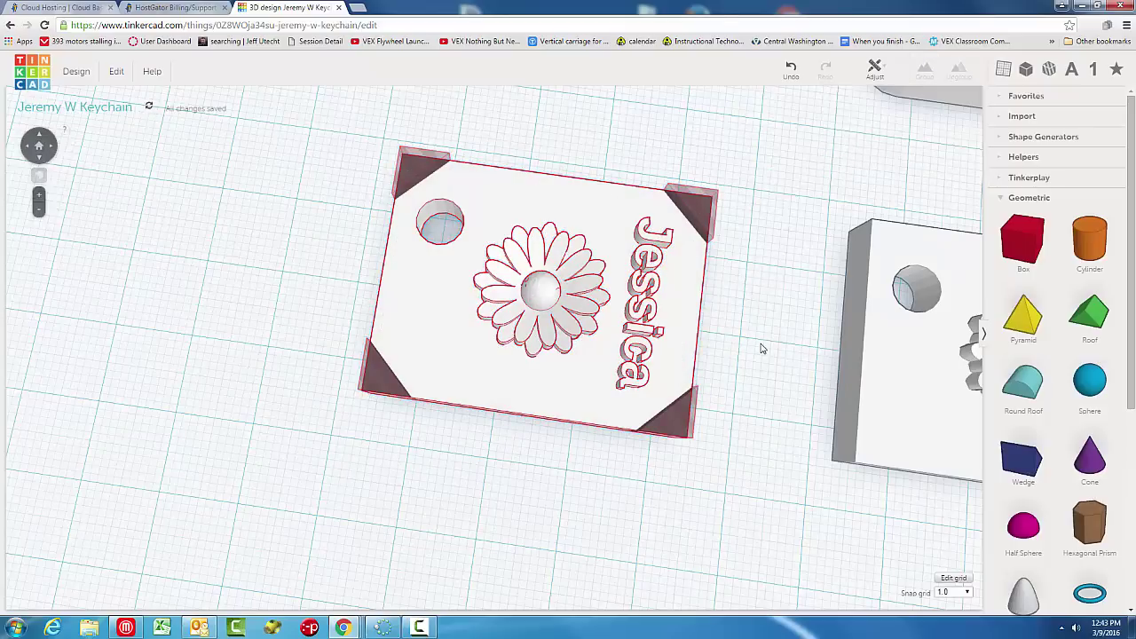
Open the group of the rounded-corner keychain to examine the hole shapes at its corners, and close it again.
{"action": "middle_click_drag", "start_coordinate": [762, 348], "coordinate": [725, 340]}
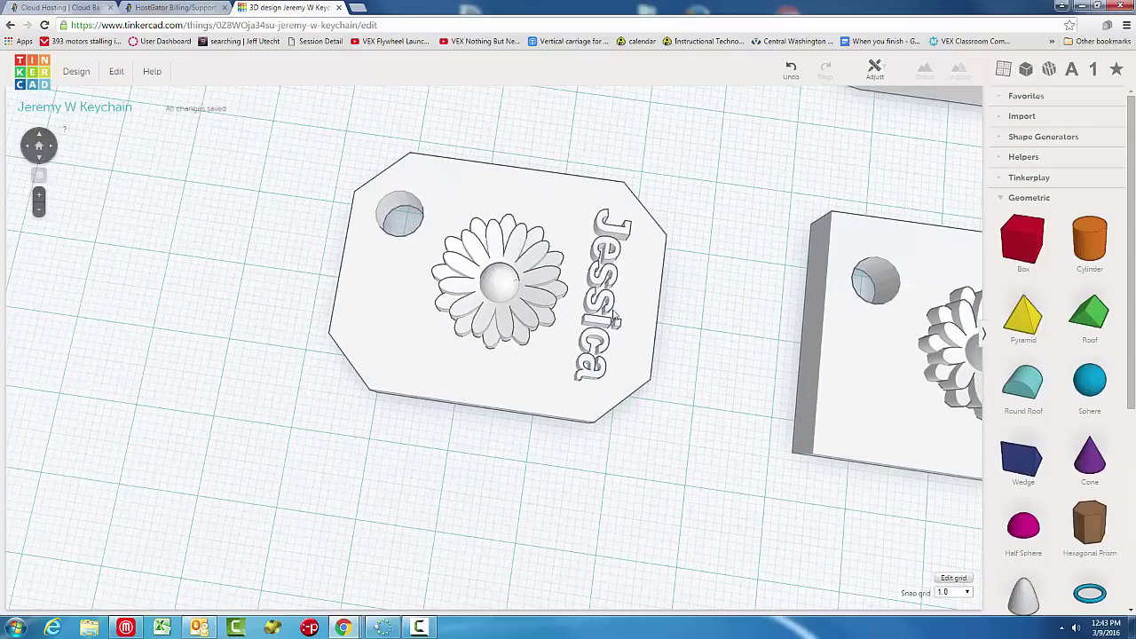
{"action": "scroll", "coordinate": [787, 331], "scroll_direction": "down", "scroll_amount": 10}
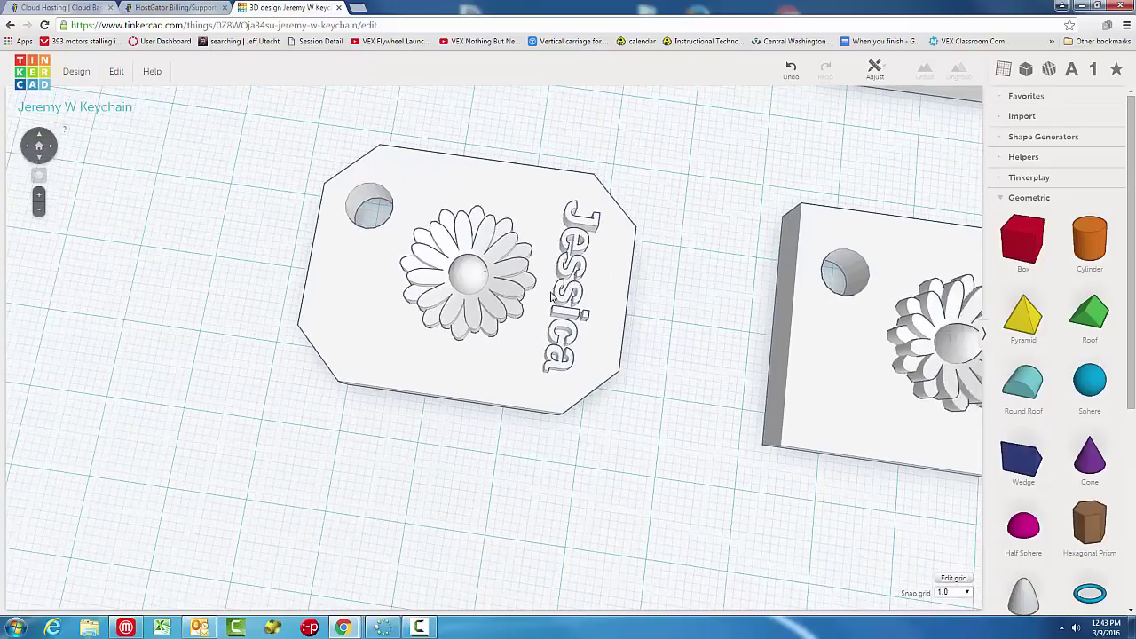
{"action": "scroll", "coordinate": [588, 306], "scroll_direction": "up", "scroll_amount": 10}
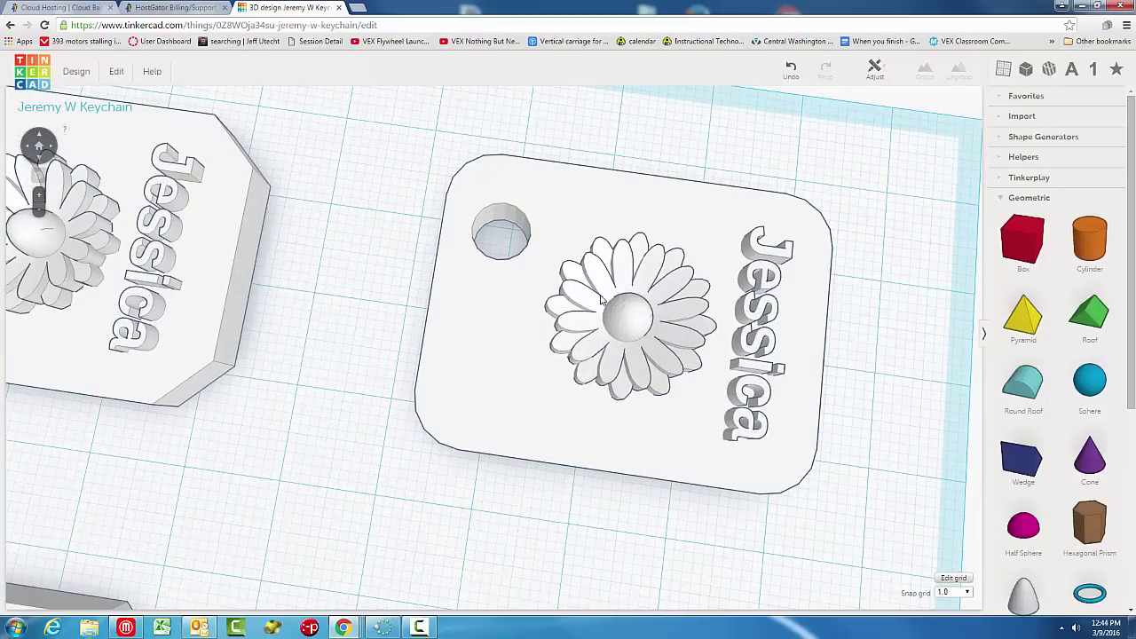
{"action": "double_click", "coordinate": [608, 239]}
{"action": "right_click_drag", "start_coordinate": [583, 338], "coordinate": [408, 410]}
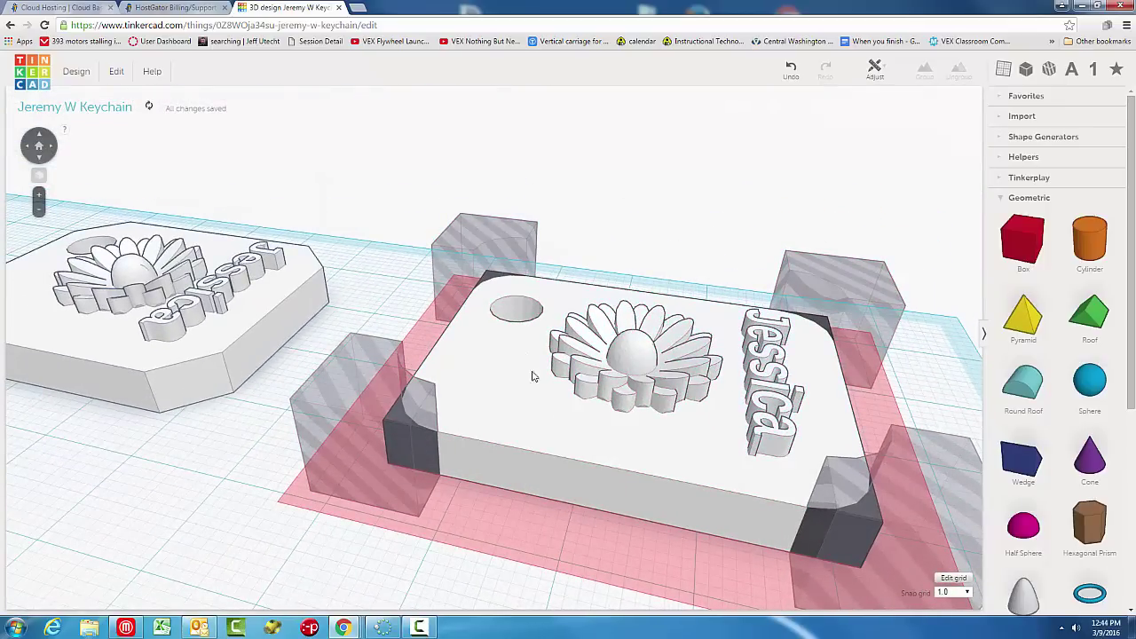
{"action": "right_click_drag", "start_coordinate": [572, 424], "coordinate": [426, 409]}
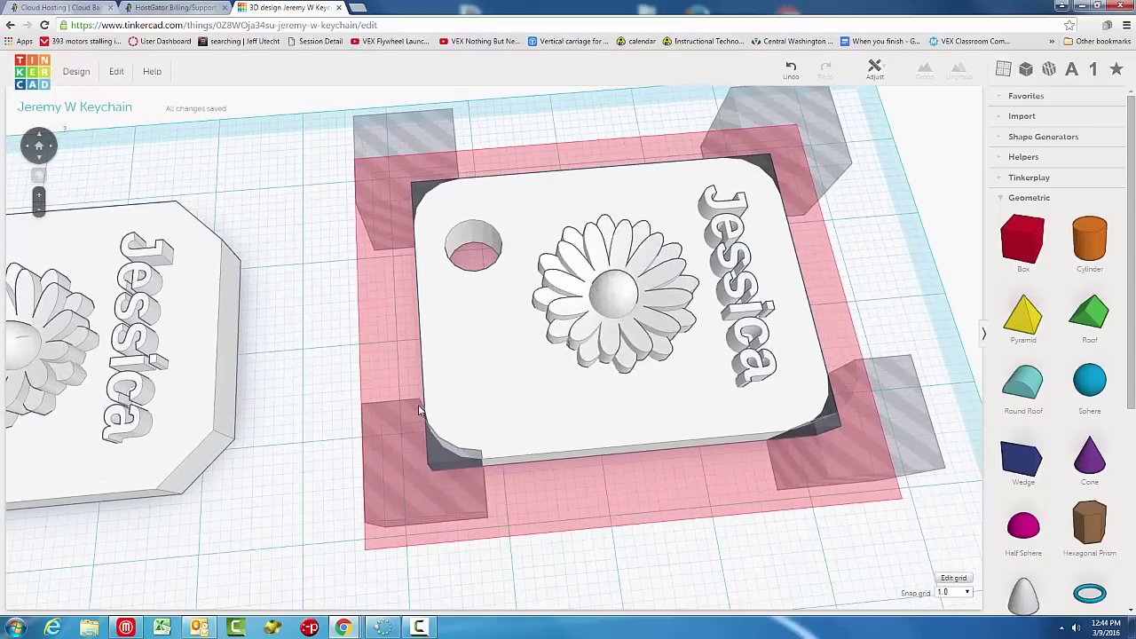
{"action": "left_click", "coordinate": [301, 420]}
Place a box and an overlapping cylinder on the workplane in front of the remaining plain keychain.
{"action": "middle_click_drag", "start_coordinate": [577, 586], "coordinate": [503, 420]}
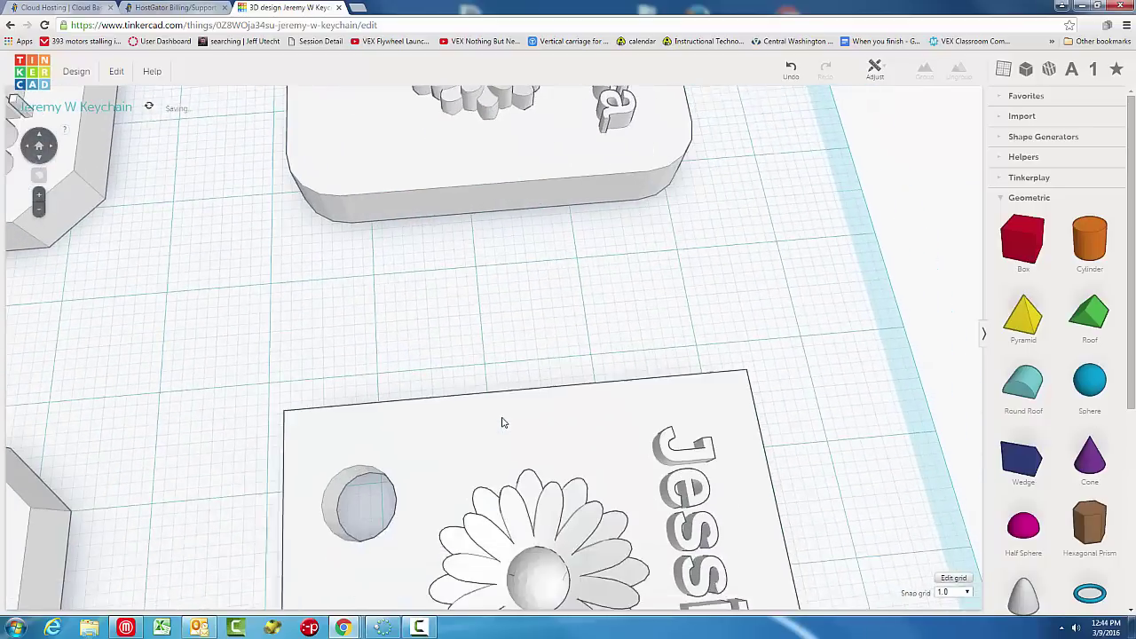
{"action": "scroll", "coordinate": [501, 434], "scroll_direction": "down", "scroll_amount": 3}
{"action": "right_click_drag", "start_coordinate": [502, 433], "coordinate": [461, 326]}
{"action": "middle_click_drag", "start_coordinate": [462, 326], "coordinate": [441, 247]}
{"action": "left_click_drag", "start_coordinate": [1023, 238], "coordinate": [422, 493]}
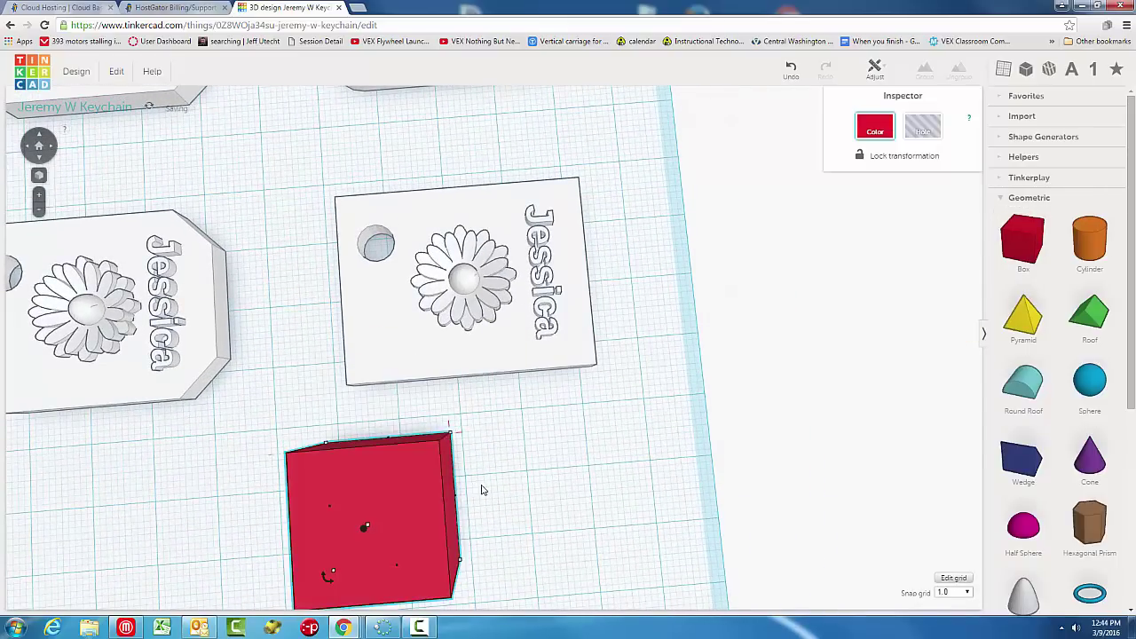
{"action": "right_click_drag", "start_coordinate": [464, 454], "coordinate": [457, 421]}
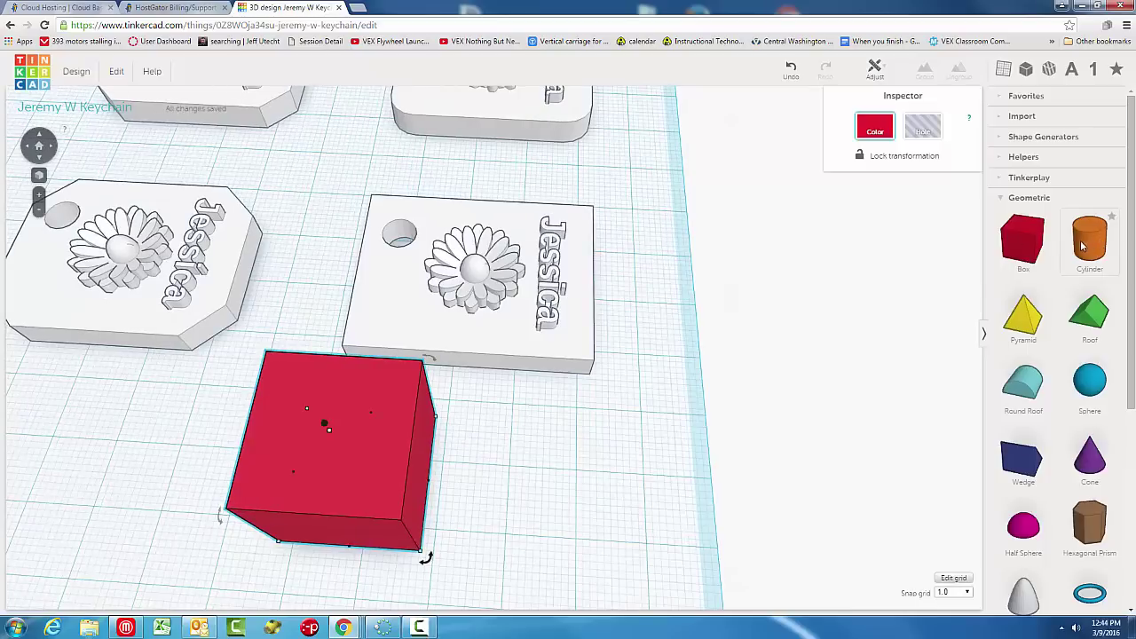
{"action": "left_click_drag", "start_coordinate": [1090, 240], "coordinate": [473, 400]}
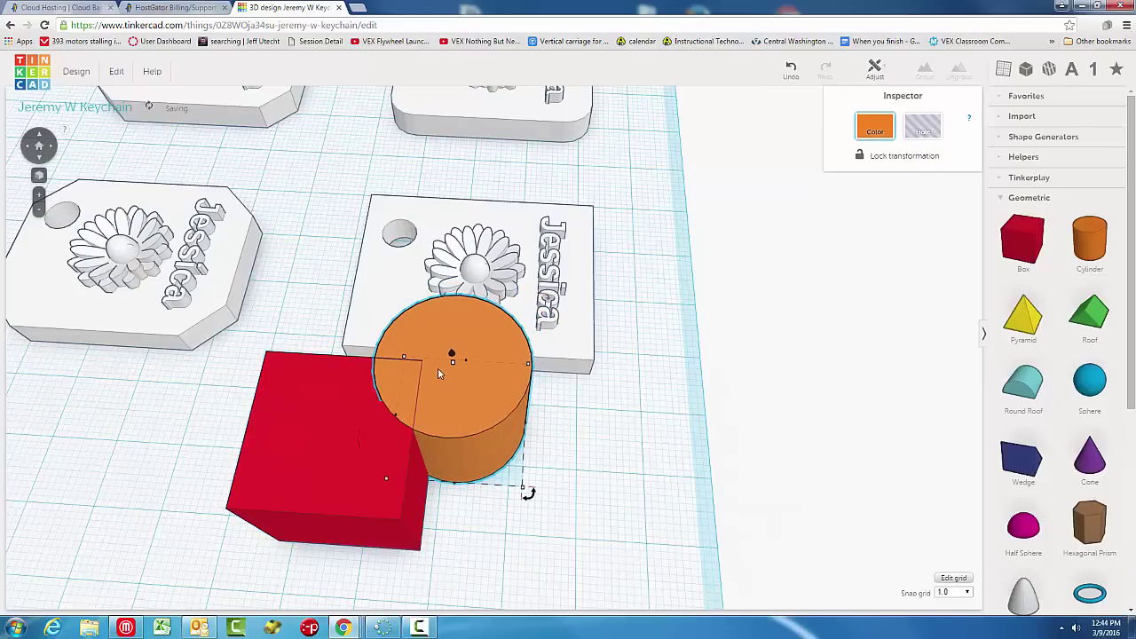
Nudge the cylinder until its centre lines up with the far right corner of the red box.
{"action": "scroll", "coordinate": [435, 369], "scroll_direction": "up", "scroll_amount": 5}
{"action": "scroll", "coordinate": [462, 341], "scroll_direction": "up", "scroll_amount": 2}
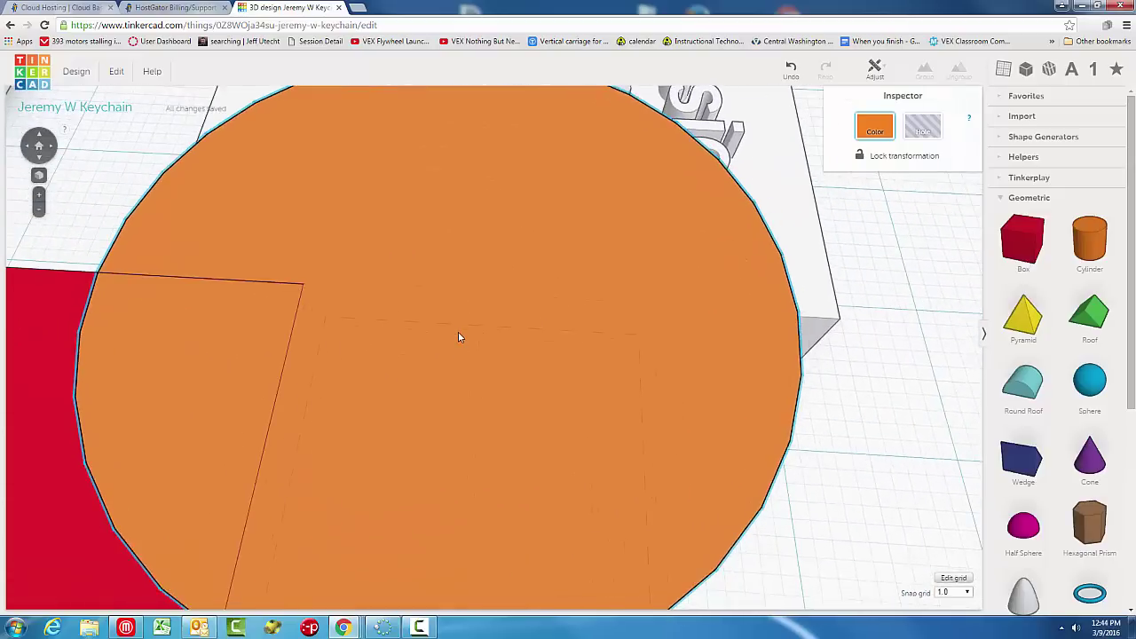
{"action": "mouse_move", "coordinate": [435, 268]}
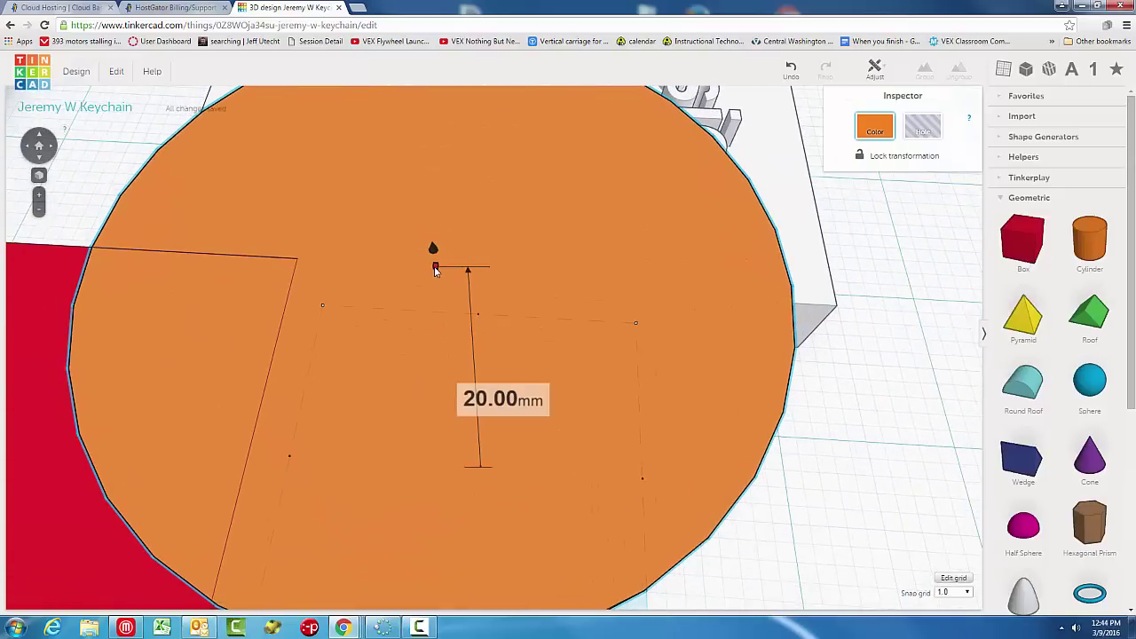
{"action": "key", "text": "Left"}
{"action": "key", "text": "Left"}
{"action": "key", "text": "Left"}
{"action": "key", "text": "Left"}
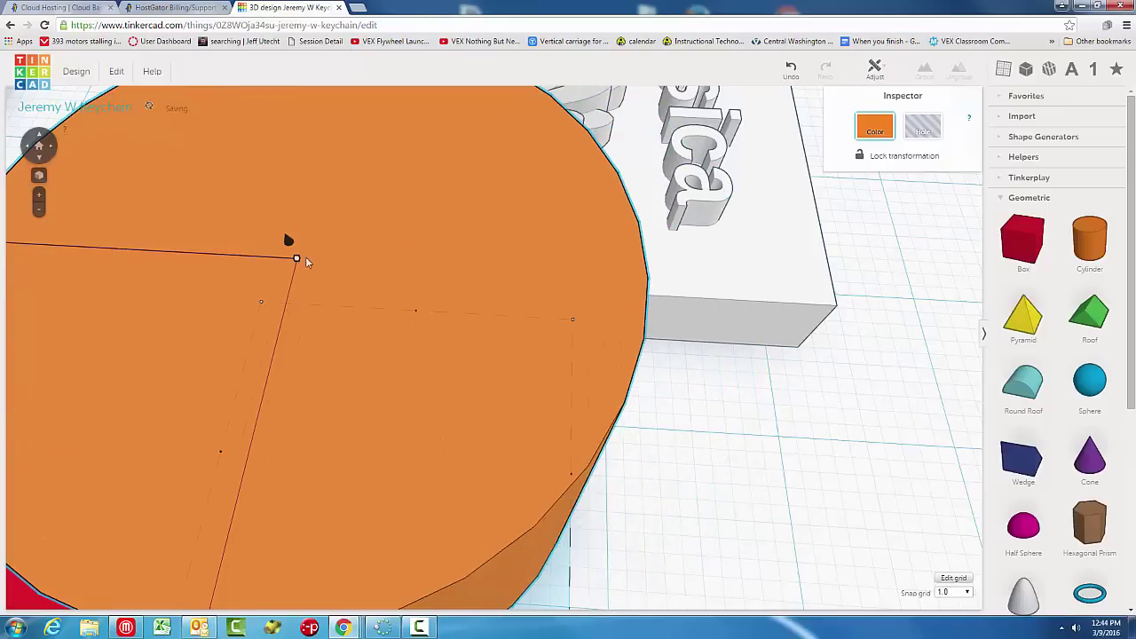
{"action": "mouse_move", "coordinate": [299, 261]}
{"action": "scroll", "coordinate": [297, 293], "scroll_direction": "down", "scroll_amount": 5}
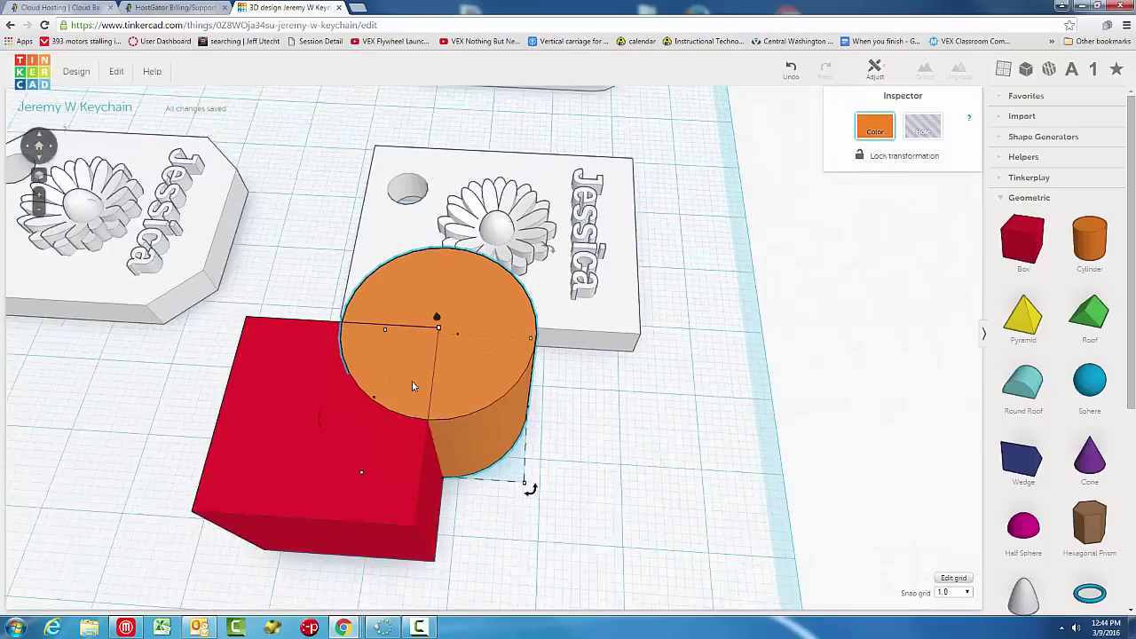
{"action": "scroll", "coordinate": [452, 347], "scroll_direction": "up", "scroll_amount": 3}
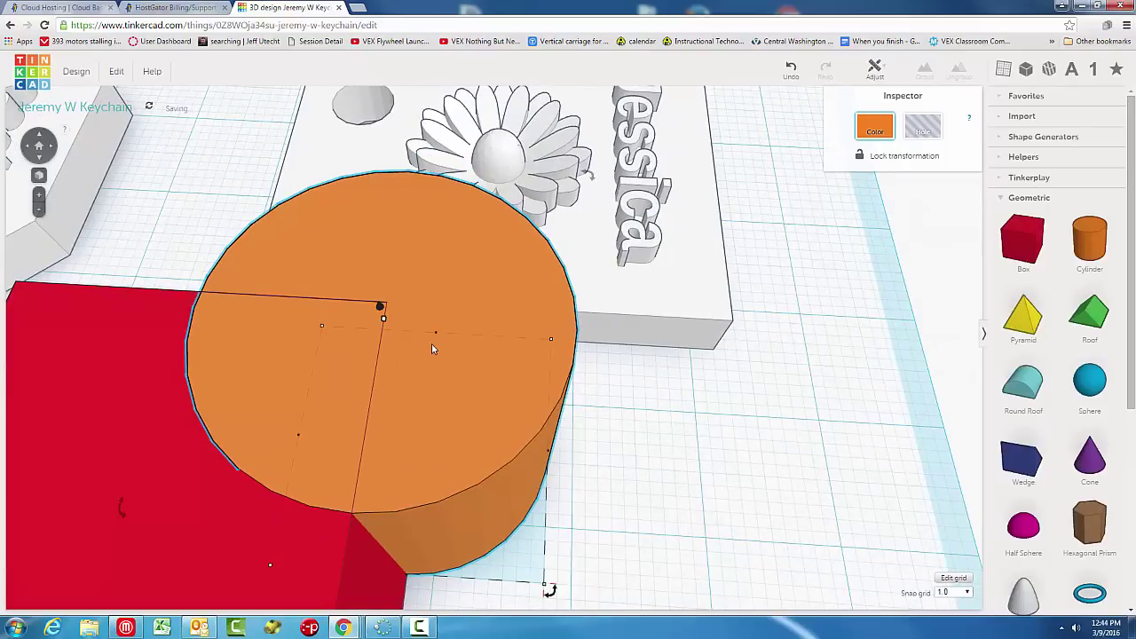
{"action": "scroll", "coordinate": [432, 347], "scroll_direction": "up", "scroll_amount": 3}
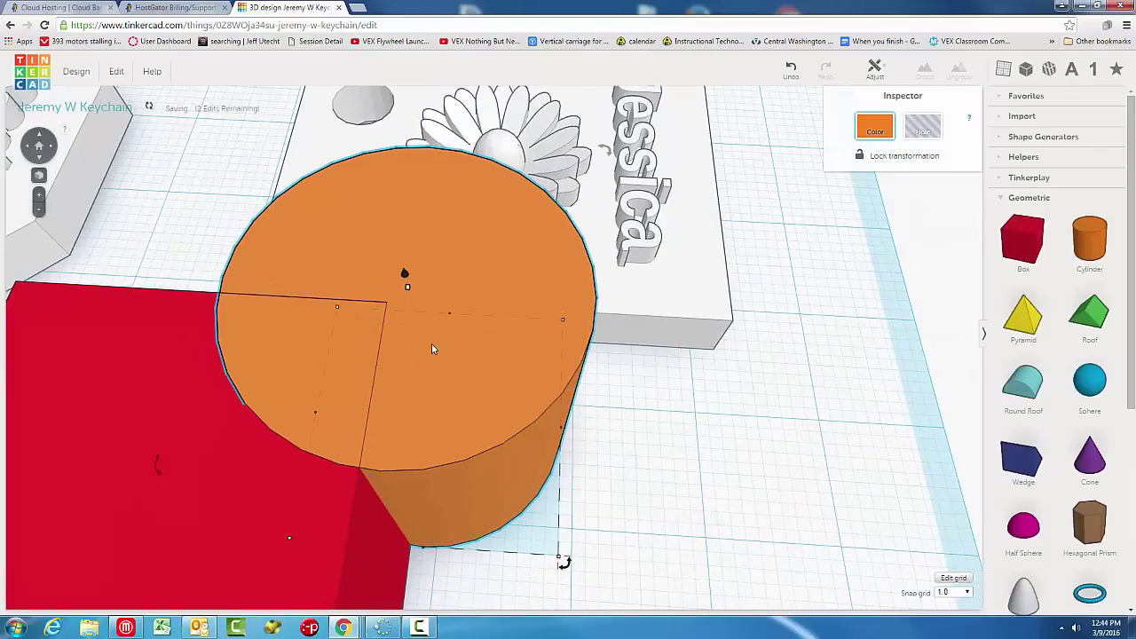
{"action": "key", "text": "Left"}
{"action": "key", "text": "Down"}
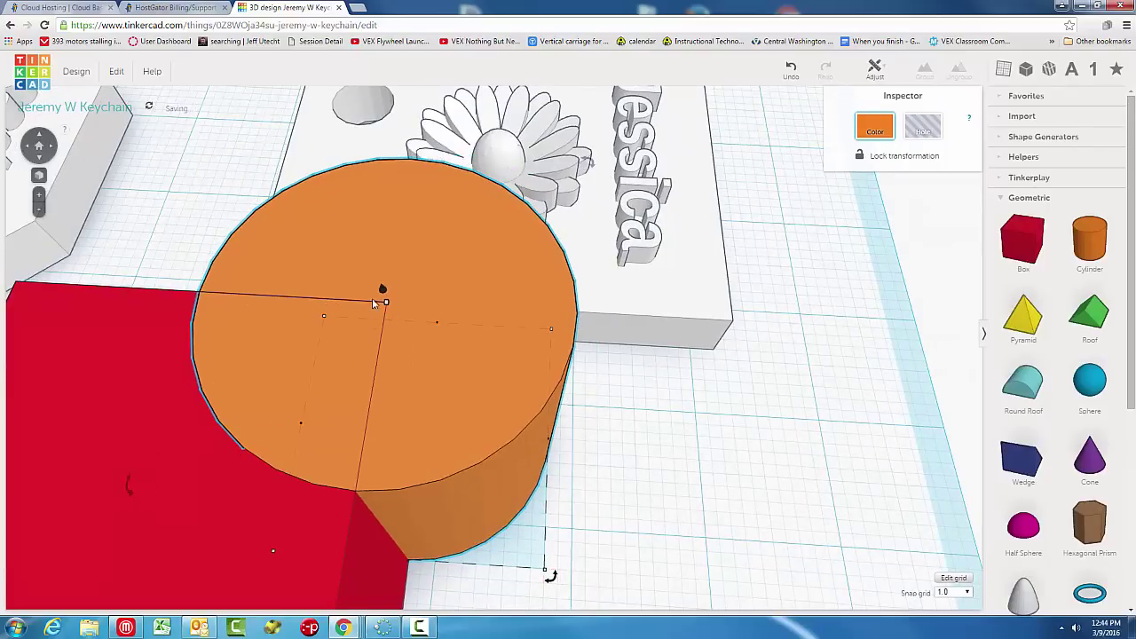
{"action": "scroll", "coordinate": [621, 400], "scroll_direction": "down", "scroll_amount": 3}
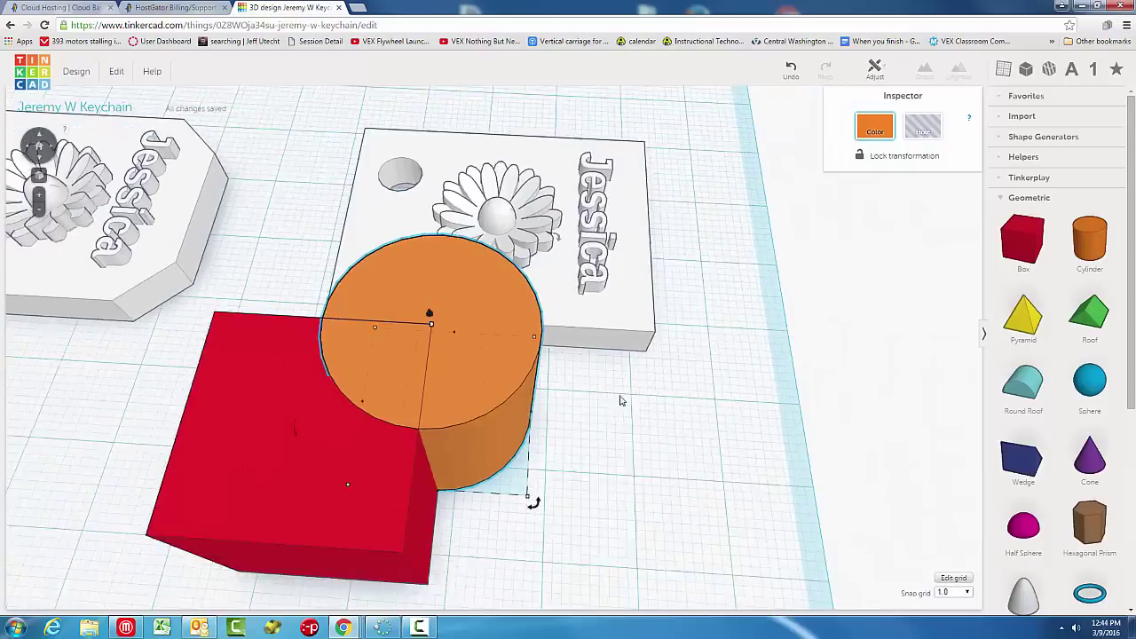
{"action": "scroll", "coordinate": [487, 358], "scroll_direction": "down", "scroll_amount": 2}
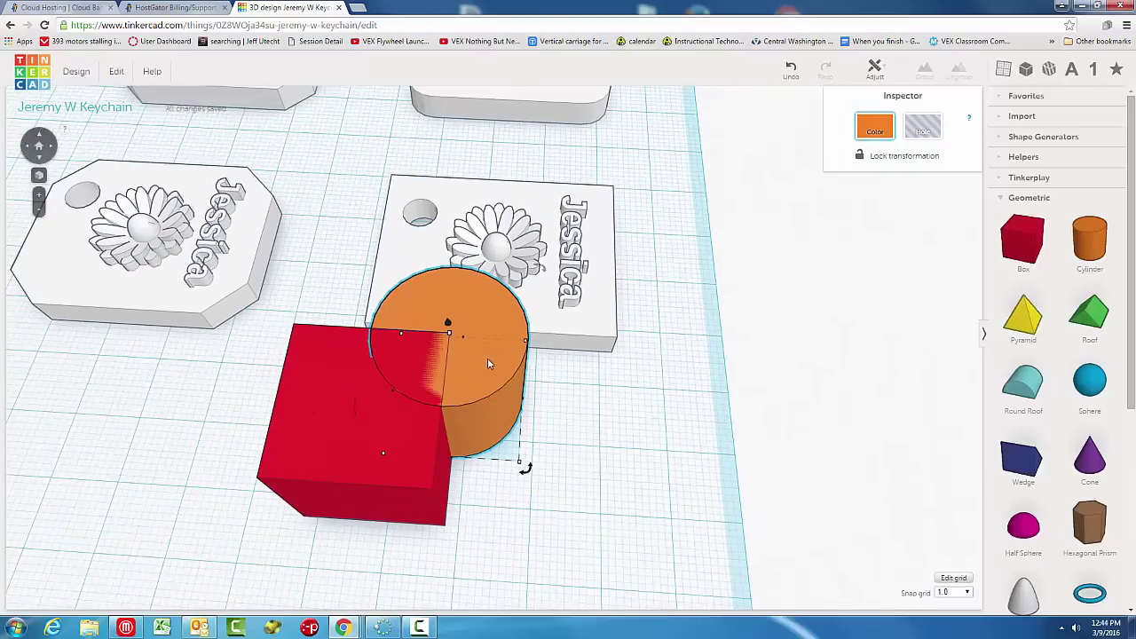
Turn the cylinder into a hole and group it with the red box to cut a concave curve into the box's corner.
{"action": "left_click", "coordinate": [920, 130]}
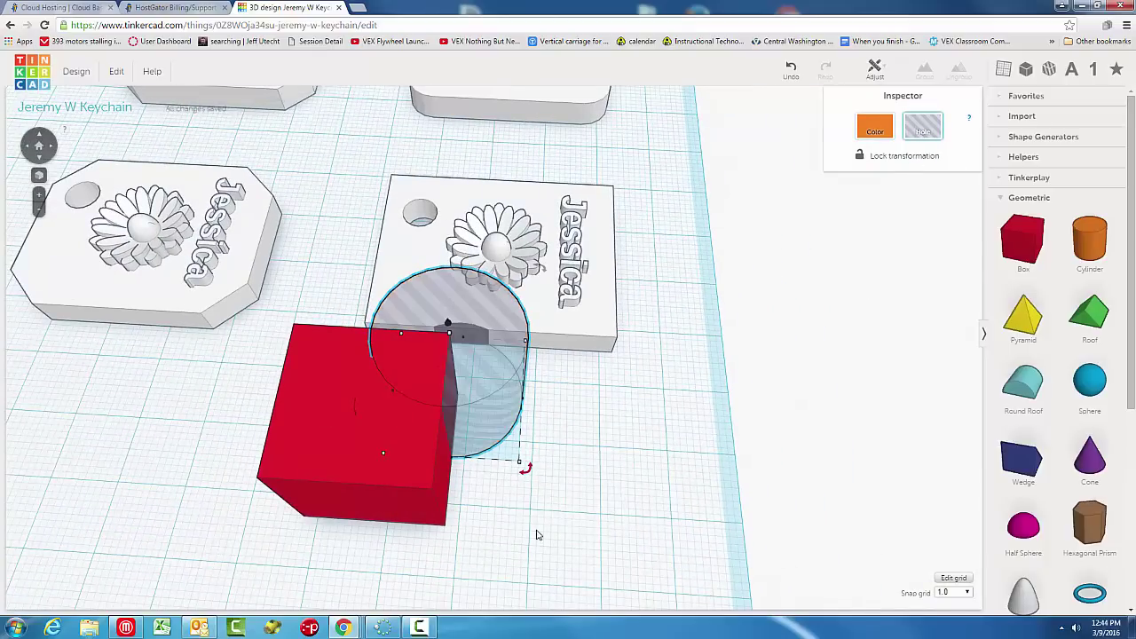
{"action": "left_click_drag", "start_coordinate": [531, 525], "coordinate": [419, 427]}
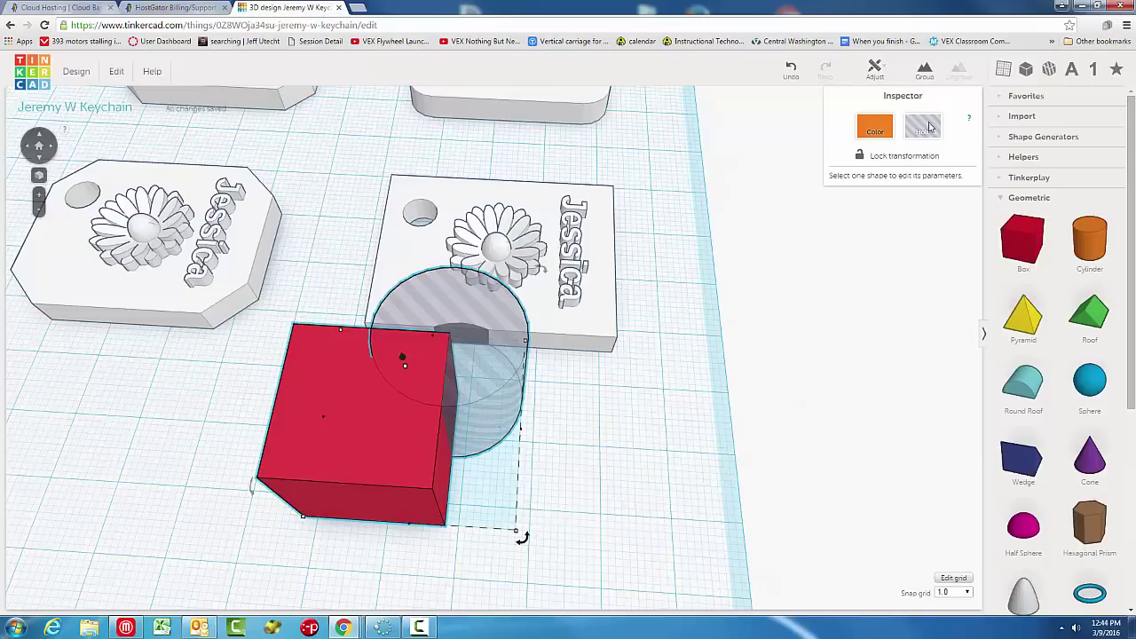
{"action": "left_click", "coordinate": [923, 71]}
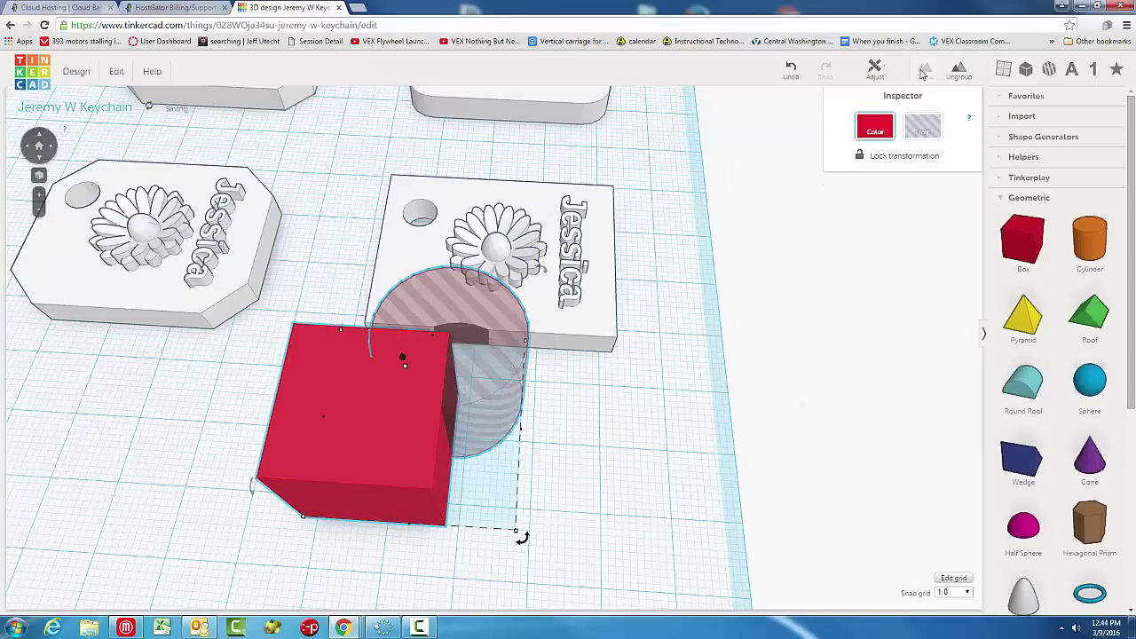
{"action": "left_click", "coordinate": [594, 433]}
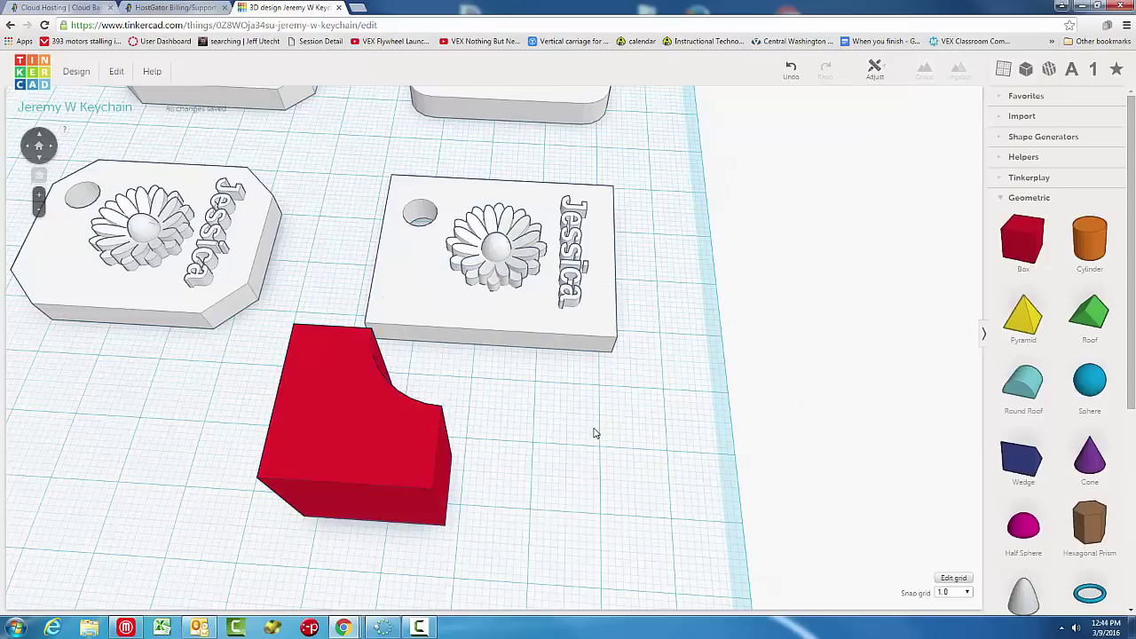
Turn the grouped red cutting shape into a hole.
{"action": "right_click_drag", "start_coordinate": [595, 433], "coordinate": [361, 509]}
{"action": "left_click", "coordinate": [361, 508]}
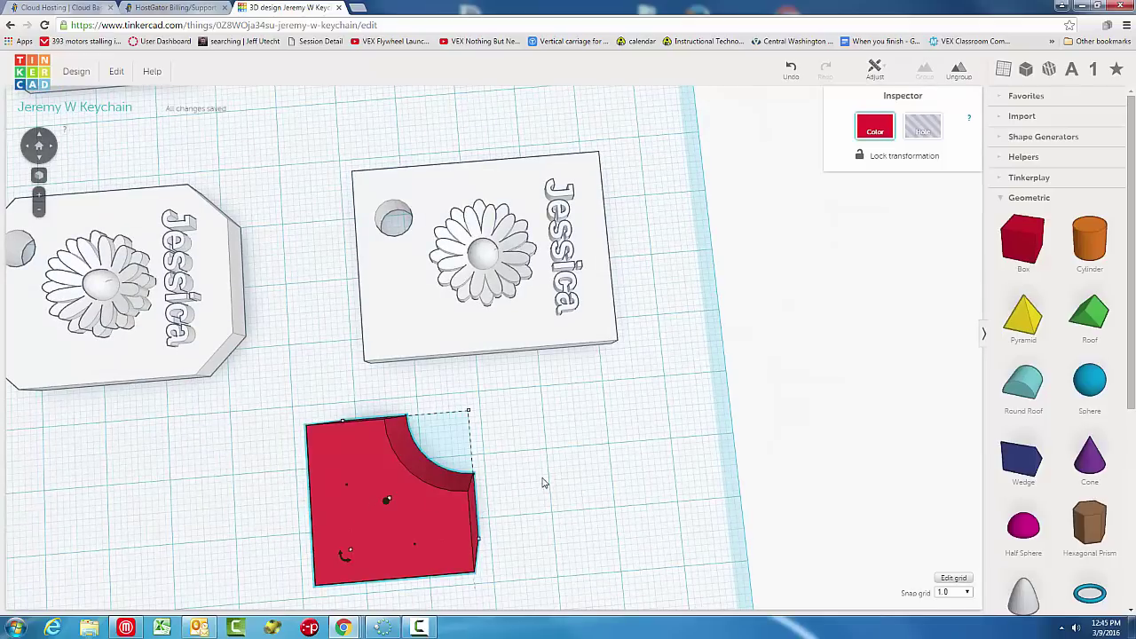
{"action": "right_click_drag", "start_coordinate": [542, 477], "coordinate": [542, 474]}
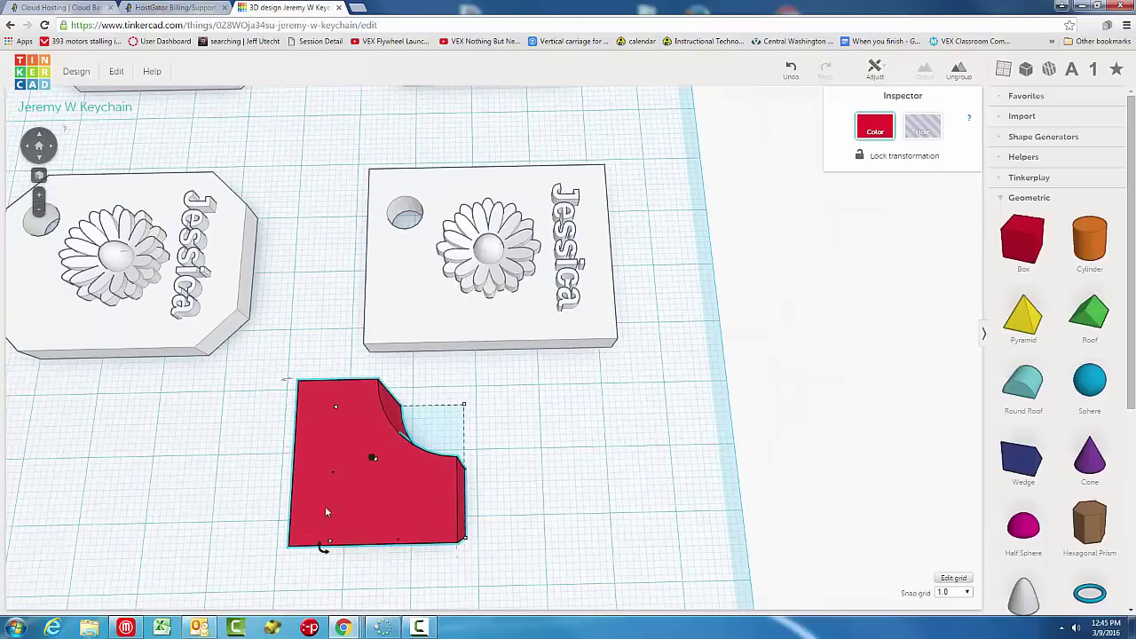
{"action": "left_click", "coordinate": [922, 127]}
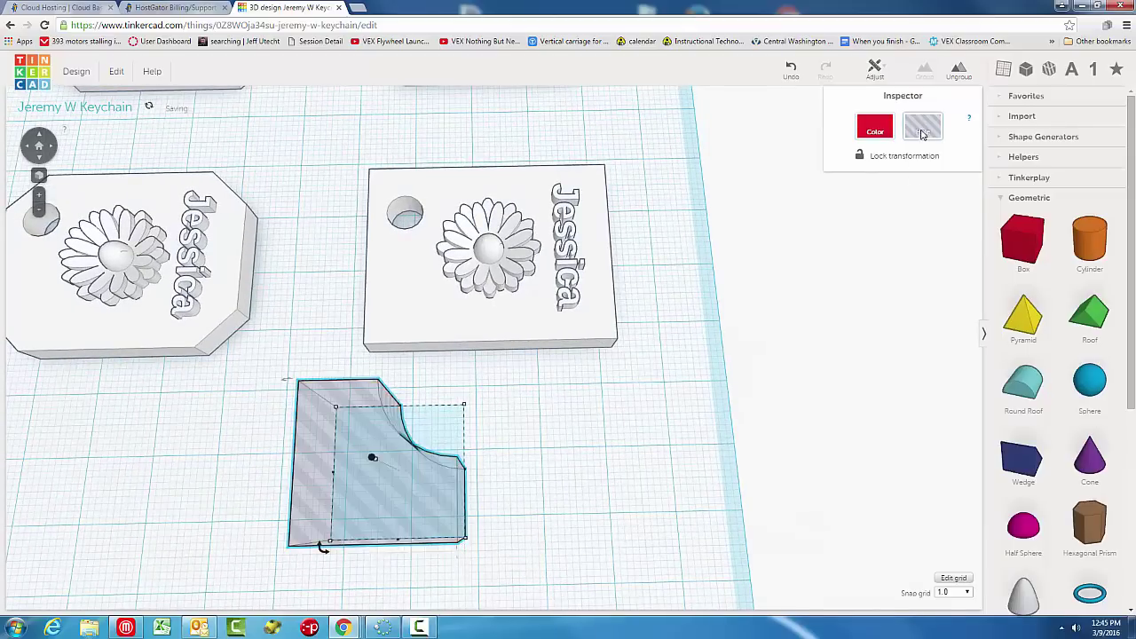
Shrink the corner-cutting hole's length and width to suit the keychain's corner.
{"action": "right_click_drag", "start_coordinate": [575, 431], "coordinate": [621, 491]}
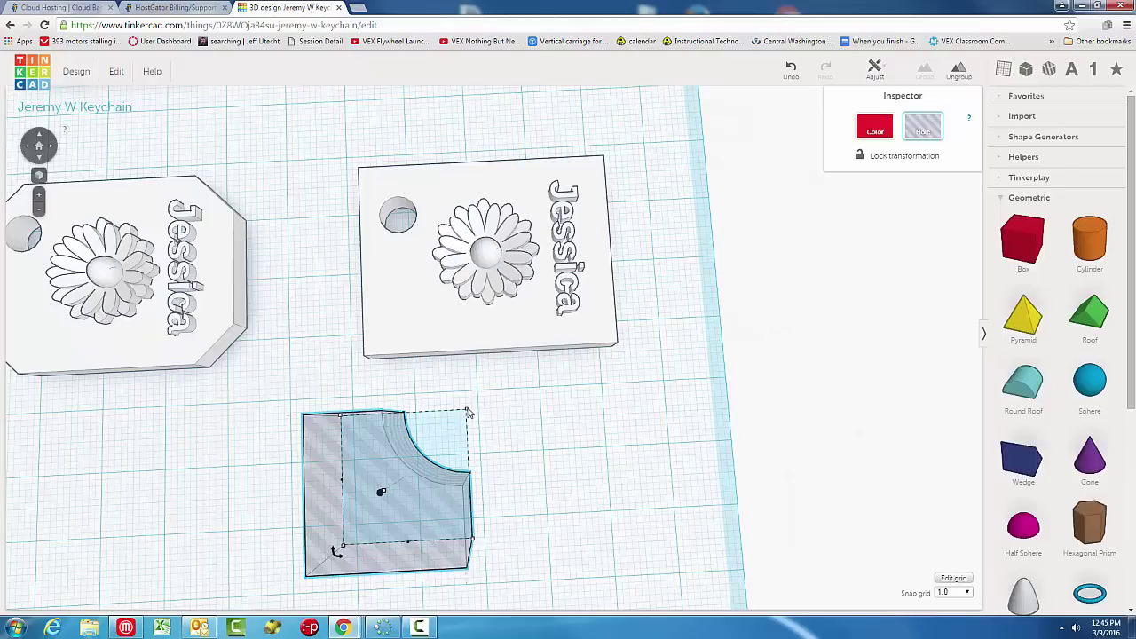
{"action": "mouse_move", "coordinate": [468, 411]}
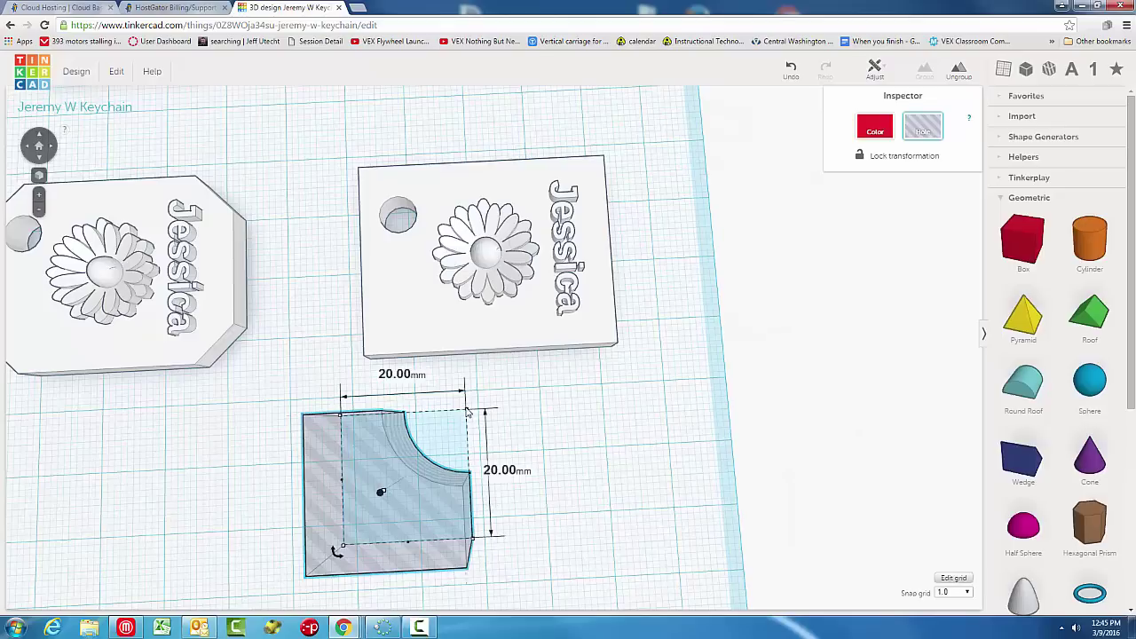
{"action": "right_click_drag", "start_coordinate": [468, 411], "coordinate": [448, 397]}
{"action": "mouse_move", "coordinate": [450, 401]}
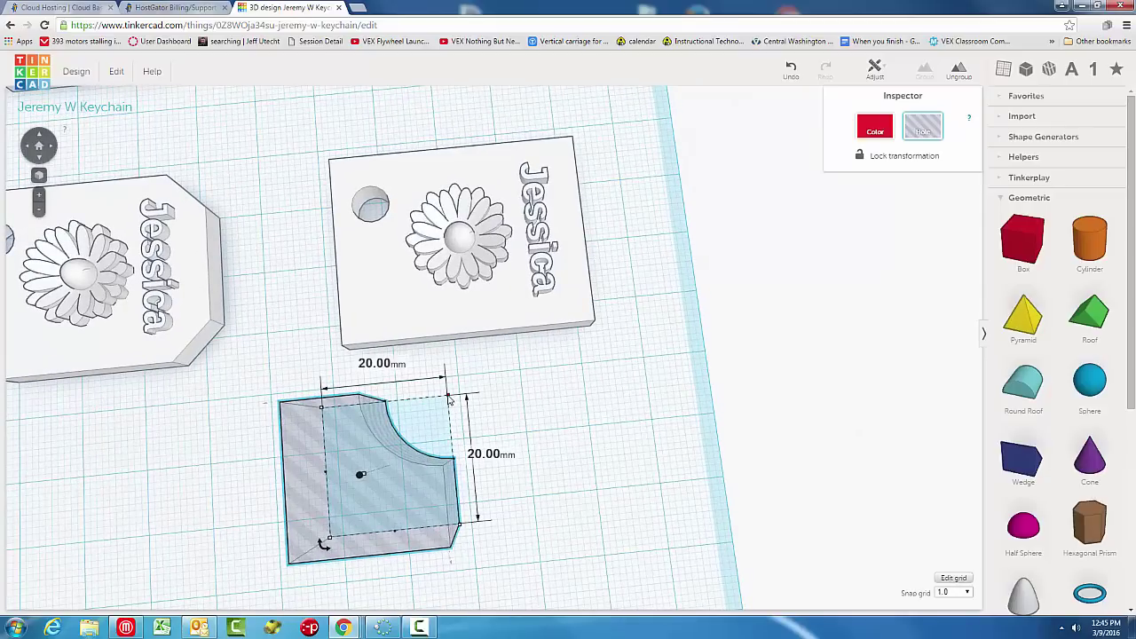
{"action": "left_click_drag", "start_coordinate": [450, 400], "coordinate": [371, 458]}
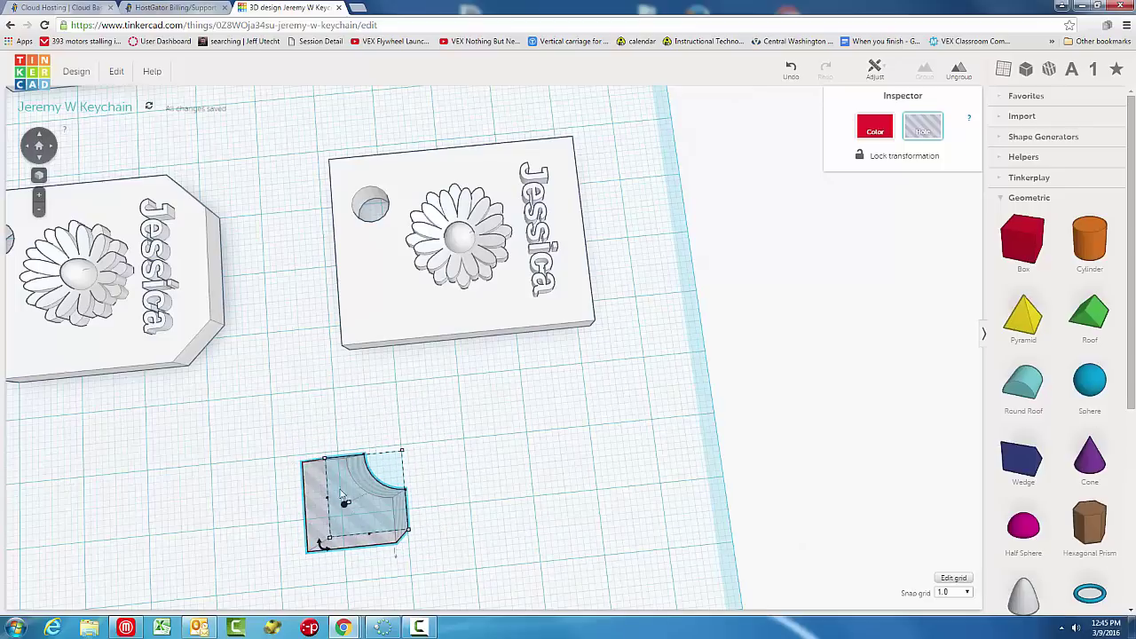
Fit the cutting hole over the plain keychain's near left corner and check from the side that it passes through the full thickness.
{"action": "left_click_drag", "start_coordinate": [324, 448], "coordinate": [316, 324]}
{"action": "key", "text": "Left"}
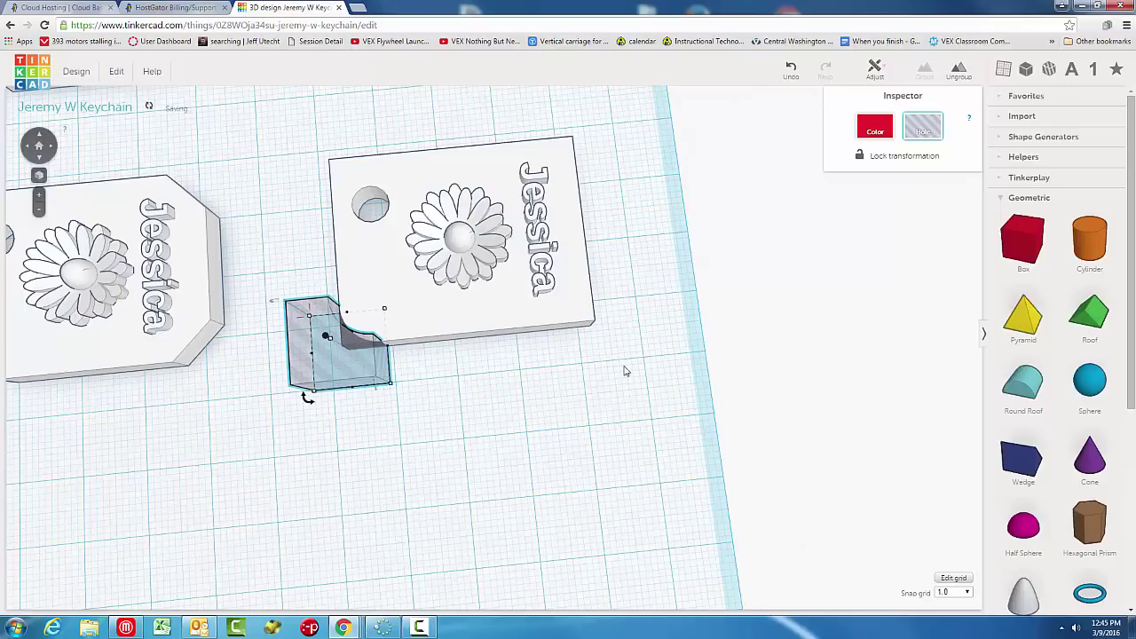
{"action": "right_click_drag", "start_coordinate": [627, 373], "coordinate": [460, 211]}
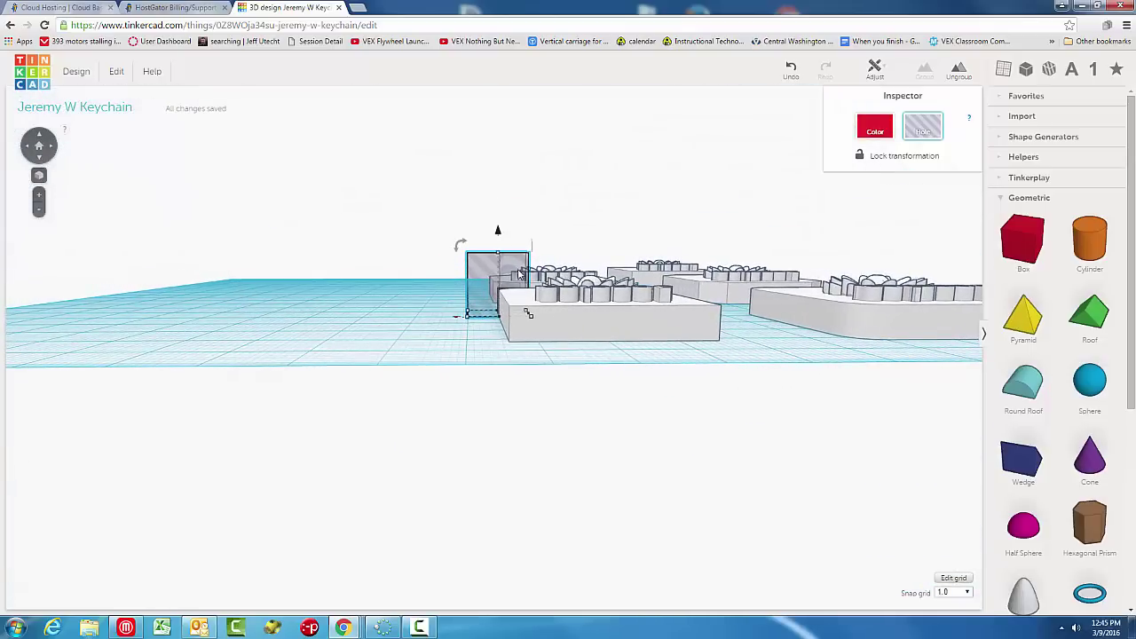
{"action": "right_click_drag", "start_coordinate": [454, 343], "coordinate": [708, 307]}
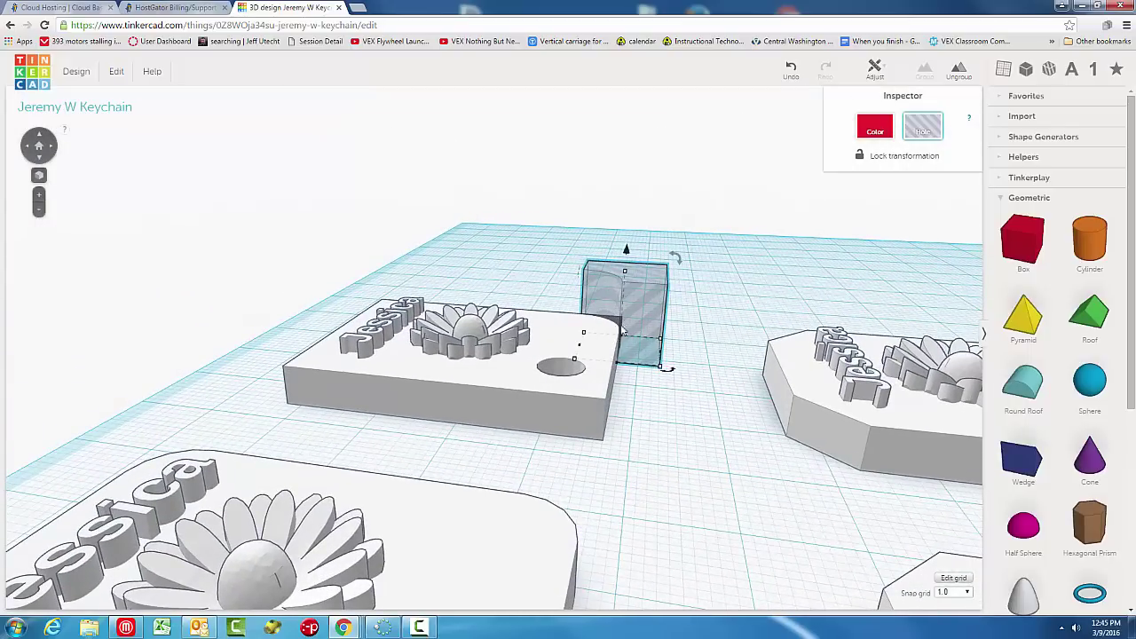
{"action": "right_click_drag", "start_coordinate": [664, 338], "coordinate": [366, 340]}
{"action": "left_click", "coordinate": [356, 344]}
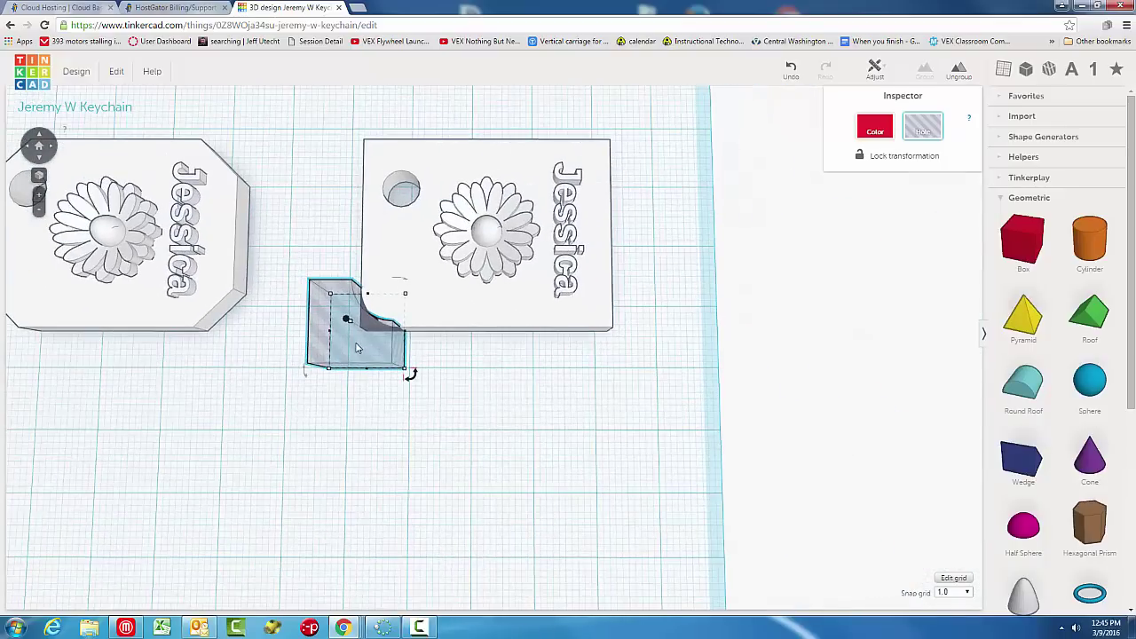
Duplicate the corner-cutting hole and move the copy along the keychain's front edge to the near right corner.
{"action": "left_click", "coordinate": [116, 72]}
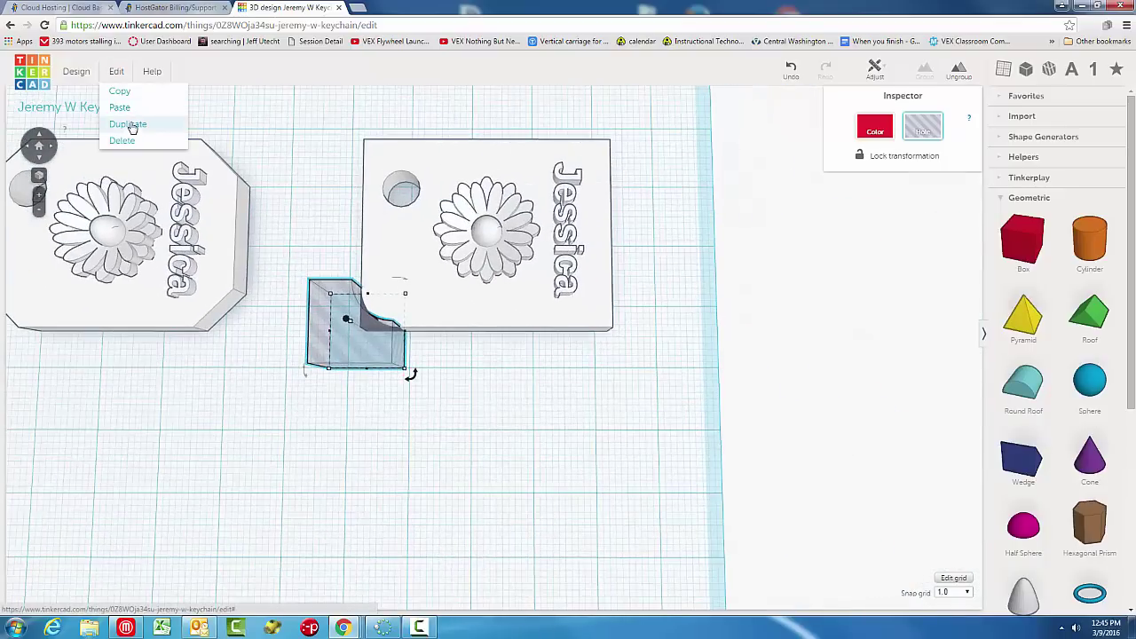
{"action": "left_click", "coordinate": [131, 121]}
{"action": "key", "text": "Right"}
{"action": "key", "text": "Right"}
{"action": "key", "text": "Right"}
{"action": "key", "text": "Right"}
{"action": "key", "text": "Right"}
{"action": "key", "text": "Right"}
{"action": "key", "text": "Right"}
{"action": "key", "text": "Right"}
{"action": "key", "text": "Right"}
{"action": "key", "text": "Right"}
{"action": "key", "text": "Right"}
{"action": "key", "text": "Right"}
{"action": "key", "text": "Right"}
{"action": "key", "text": "Right"}
{"action": "key", "text": "Right"}
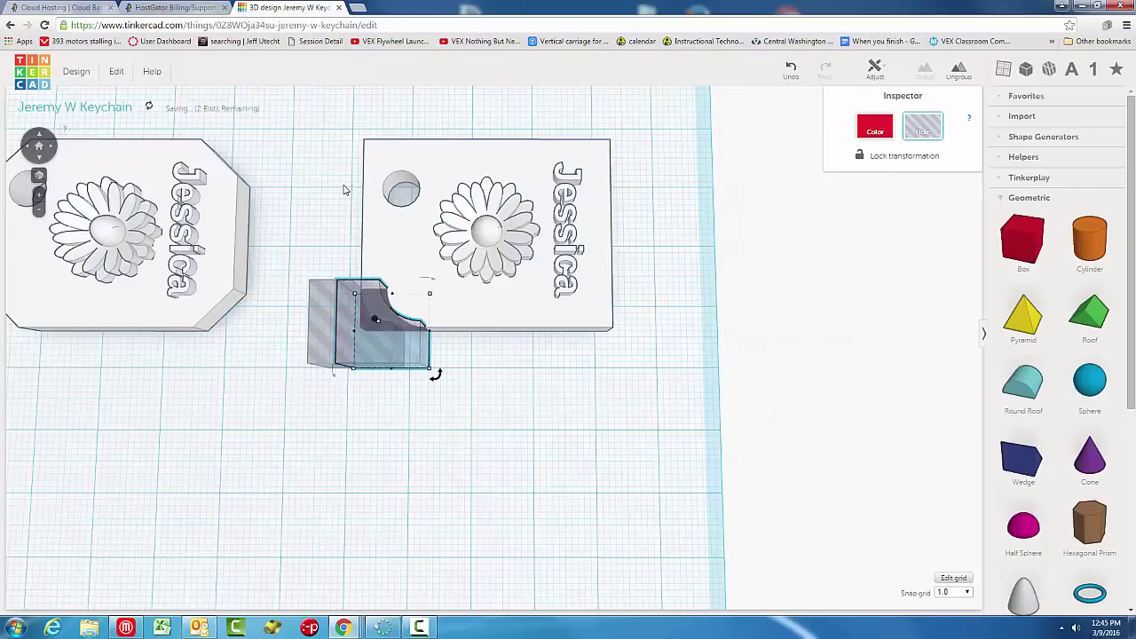
{"action": "key", "text": "Right"}
{"action": "key", "text": "Right"}
{"action": "key", "text": "Right"}
{"action": "key", "text": "Right"}
{"action": "key", "text": "Right"}
{"action": "key", "text": "Right"}
{"action": "key", "text": "Right"}
{"action": "key", "text": "Right"}
{"action": "key", "text": "Right"}
{"action": "key", "text": "Right"}
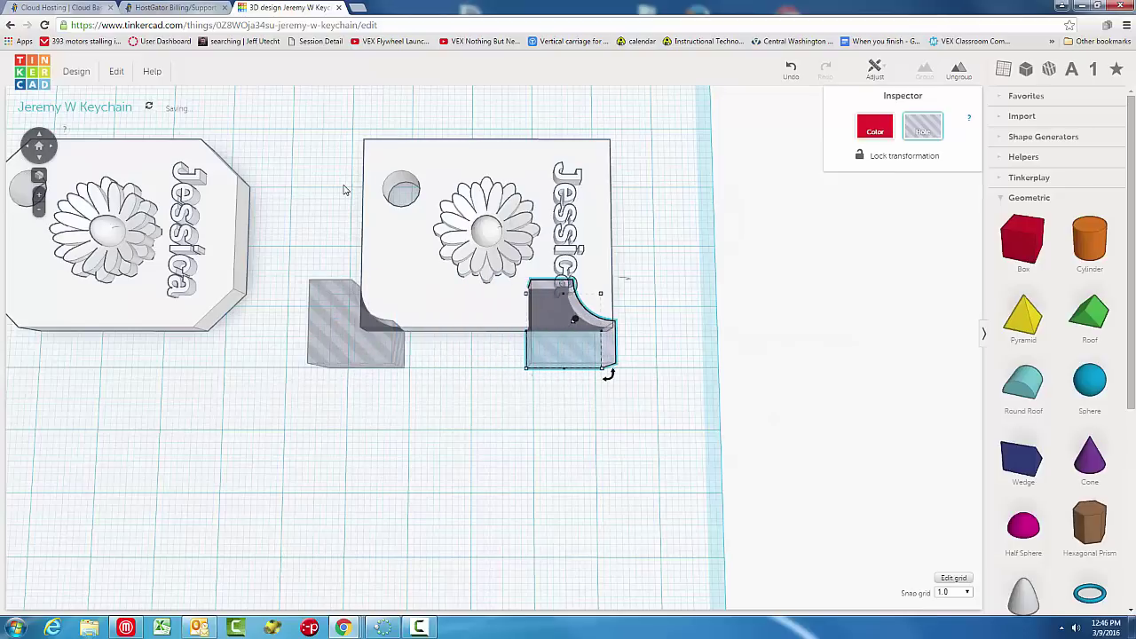
Rotate the copied hole a quarter turn and nudge it outward until its curve fits the keychain's near right corner.
{"action": "left_click_drag", "start_coordinate": [610, 378], "coordinate": [599, 289]}
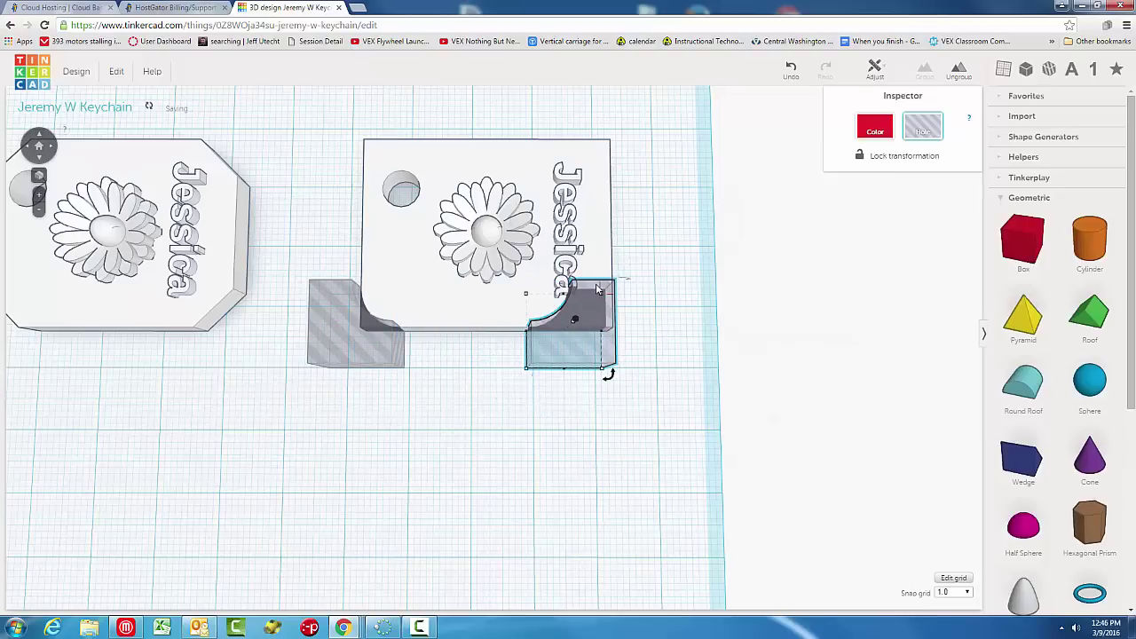
{"action": "key", "text": "Right"}
{"action": "key", "text": "Right"}
{"action": "key", "text": "Right"}
{"action": "key", "text": "Right"}
{"action": "key", "text": "Right"}
{"action": "key", "text": "Right"}
{"action": "key", "text": "Right"}
{"action": "key", "text": "Right"}
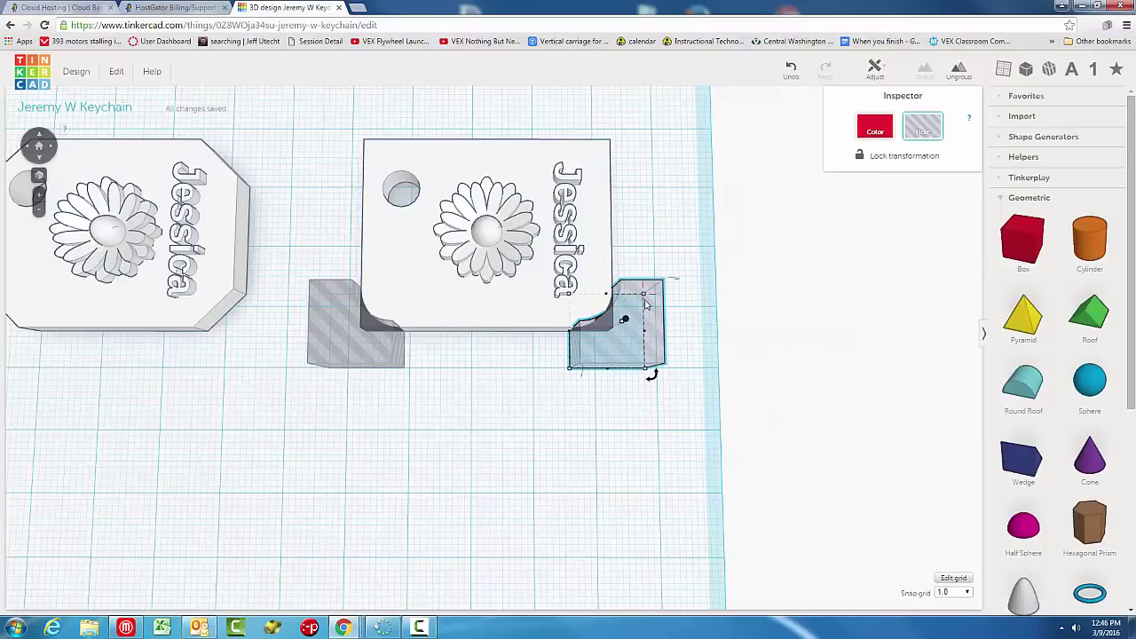
Add another copy of the cutting hole, turned to round the far right corner, and fit it over that corner.
{"action": "key", "text": "ctrl+v"}
{"action": "key", "text": "Down"}
{"action": "key", "text": "Down"}
{"action": "key", "text": "Down"}
{"action": "key", "text": "Down"}
{"action": "key", "text": "Down"}
{"action": "key", "text": "Down"}
{"action": "key", "text": "Down"}
{"action": "key", "text": "Down"}
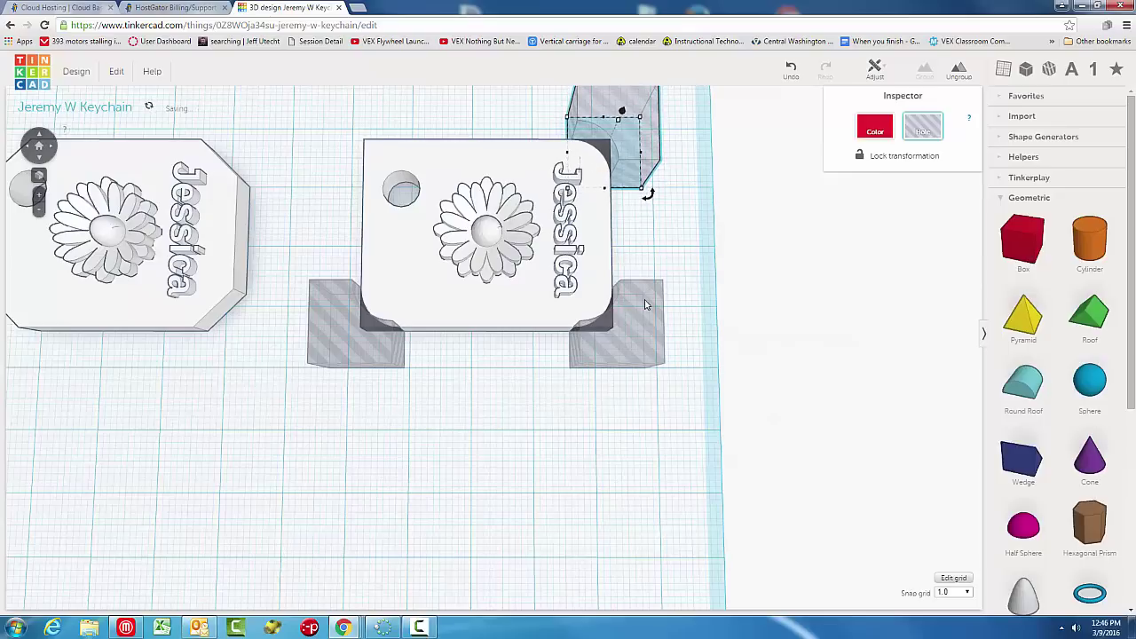
Duplicate the far right cutting hole, turn the copy to face inward, and fit it over the keychain's far left corner.
{"action": "key", "text": "ctrl+d"}
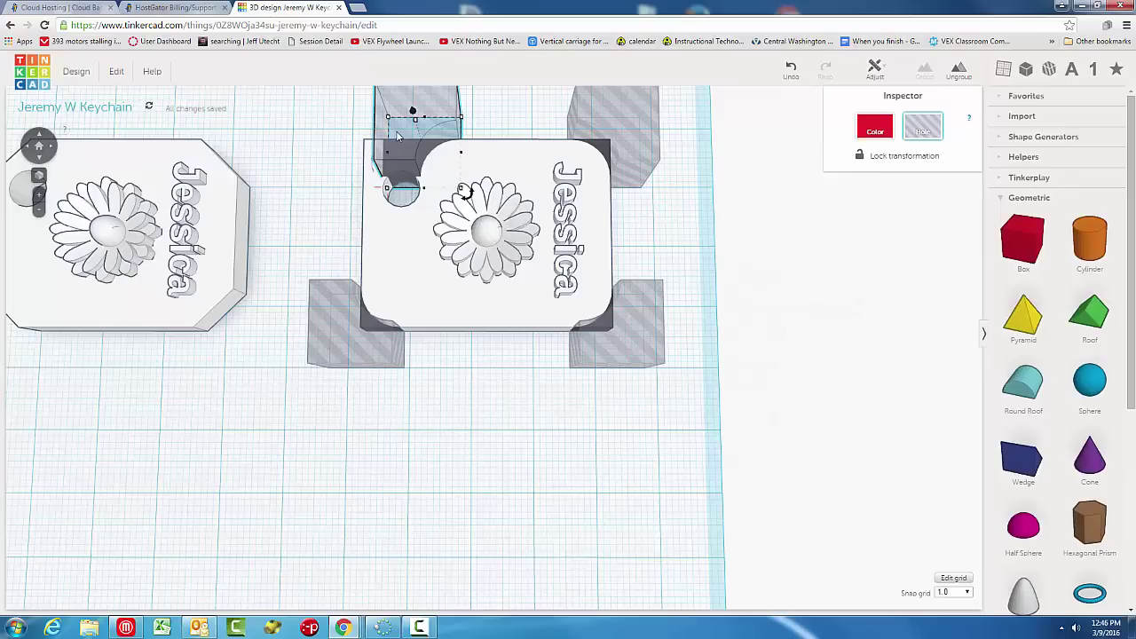
{"action": "key", "text": "Left"}
{"action": "key", "text": "Left"}
{"action": "key", "text": "Left"}
{"action": "key", "text": "Left"}
{"action": "key", "text": "Left"}
{"action": "key", "text": "Left"}
{"action": "key", "text": "Left"}
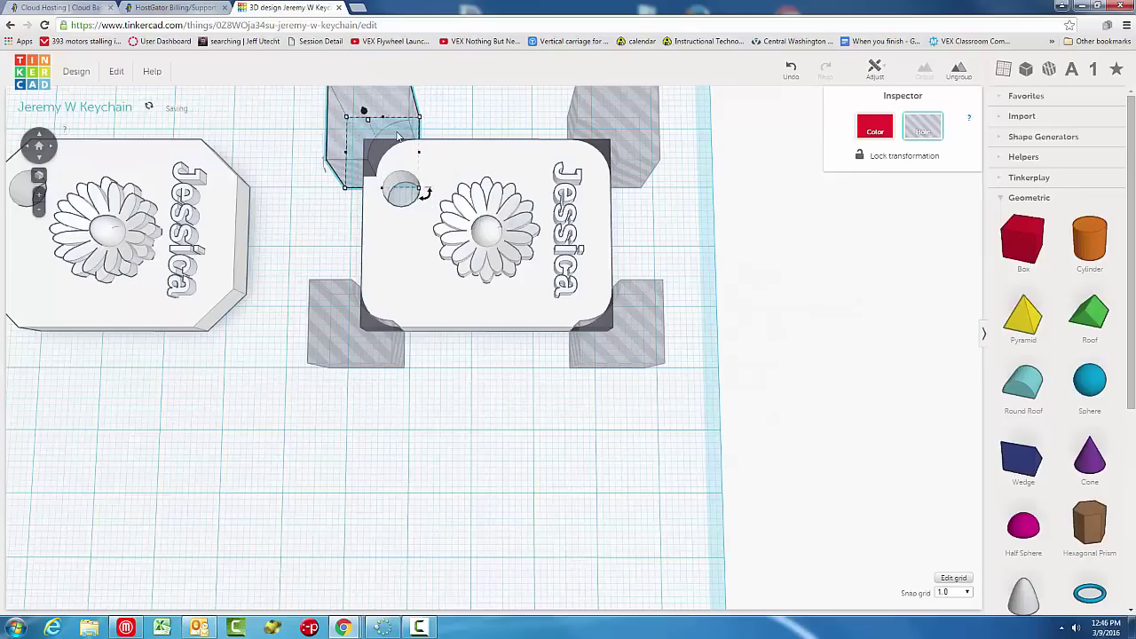
{"action": "key", "text": "Left"}
{"action": "key", "text": "Left"}
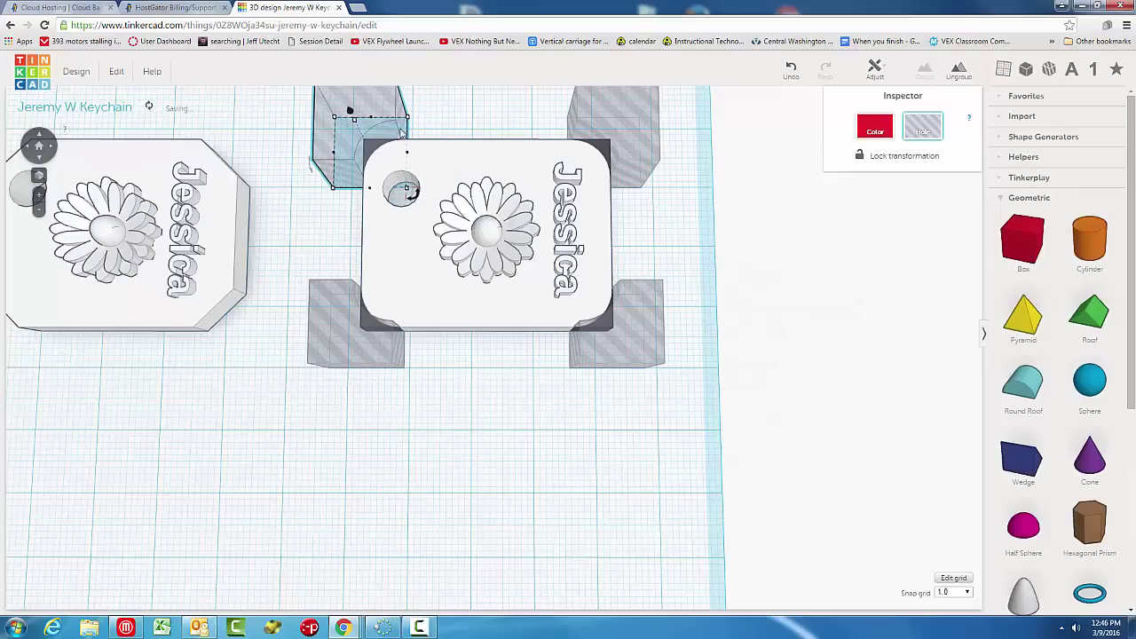
Group the keychain with its four corner-cutting holes to round off all its corners.
{"action": "left_click", "coordinate": [501, 99]}
{"action": "scroll", "coordinate": [494, 133], "scroll_direction": "down", "scroll_amount": 5}
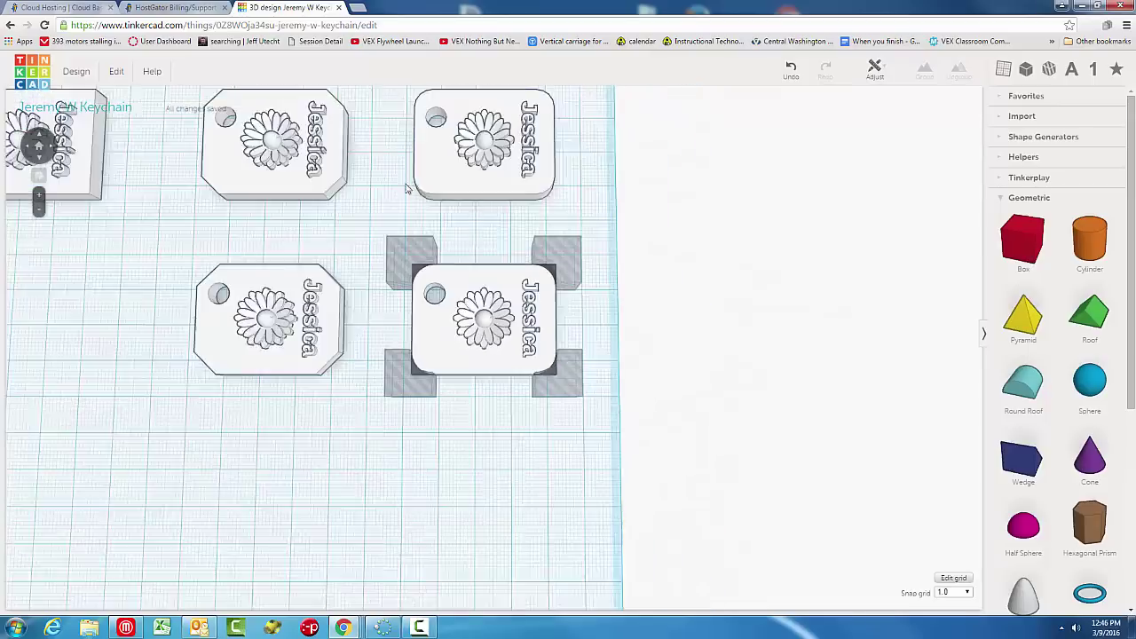
{"action": "left_click_drag", "start_coordinate": [395, 271], "coordinate": [654, 460]}
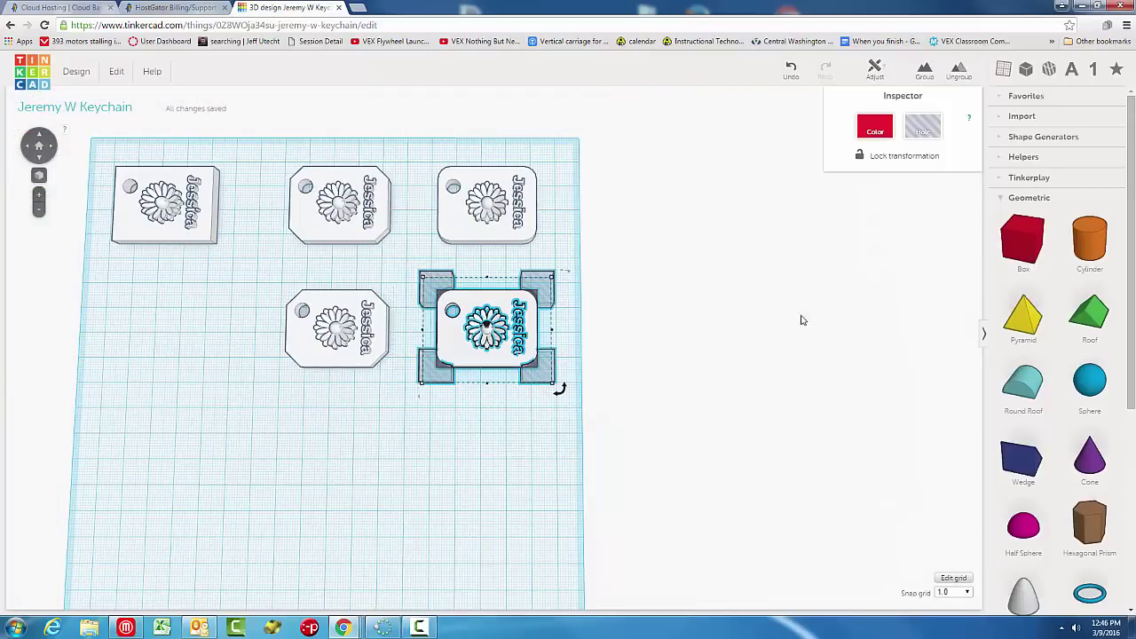
{"action": "left_click", "coordinate": [924, 71]}
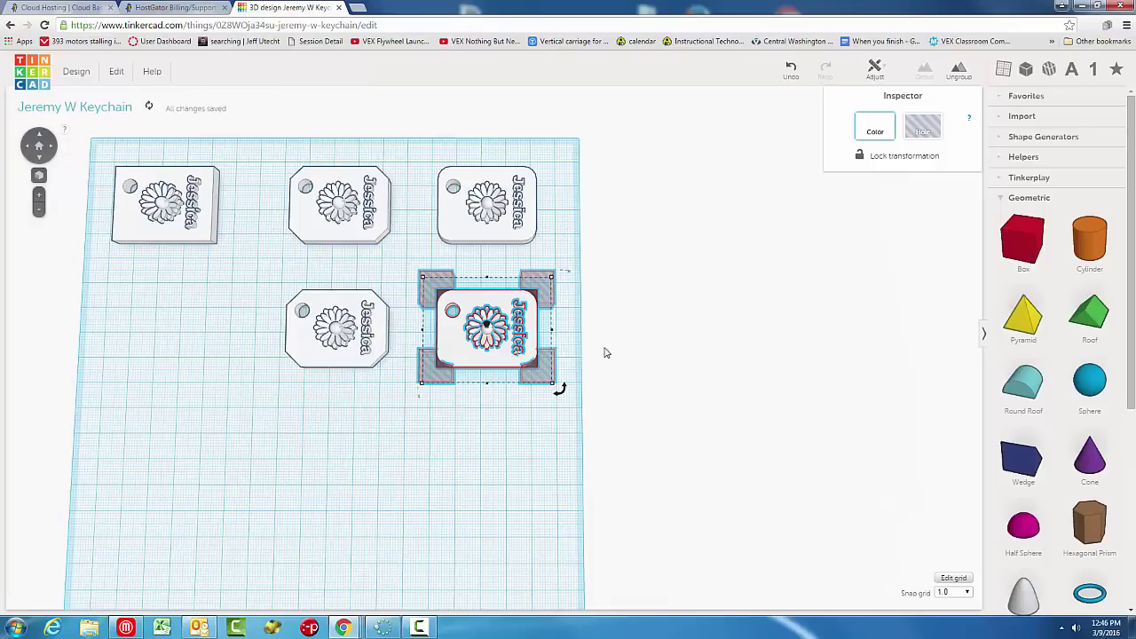
{"action": "left_click", "coordinate": [560, 346]}
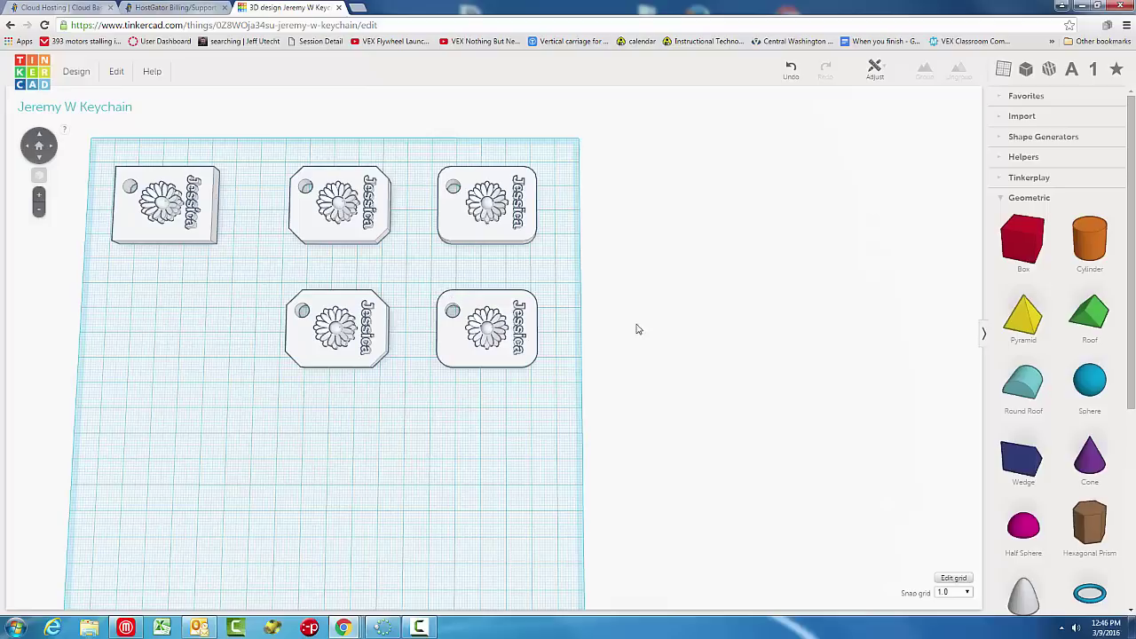
{"action": "middle_click_drag", "start_coordinate": [623, 332], "coordinate": [634, 365]}
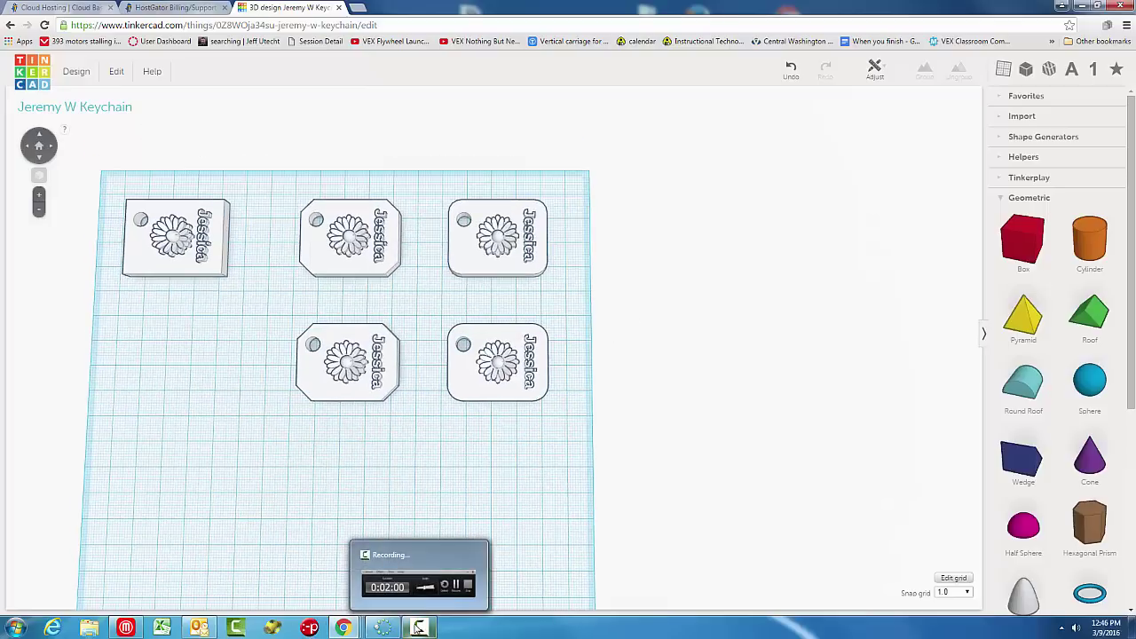
{"action": "left_click", "coordinate": [415, 626]}
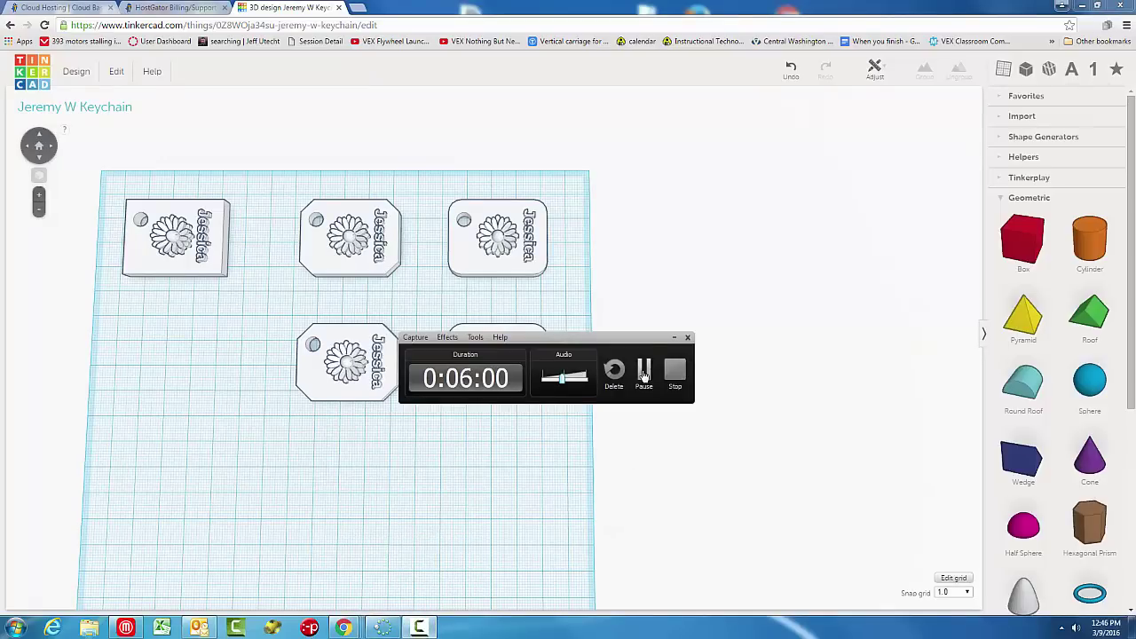